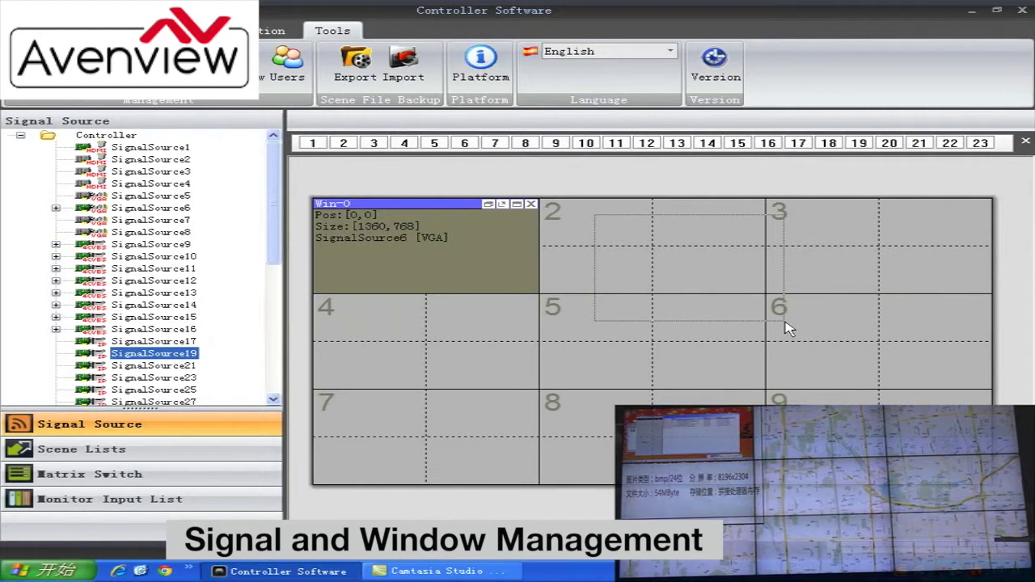
Open a window across screens 2, 3, 5 and 6 and switch its feed to SignalSource21
{"action": "left_click_drag", "start_coordinate": [788, 327], "coordinate": [881, 360]}
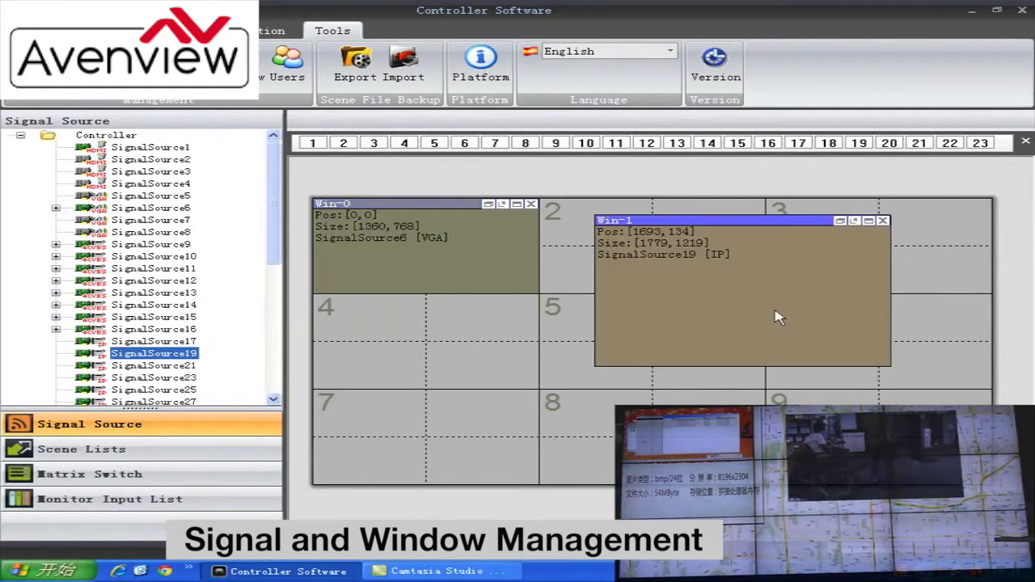
{"action": "left_click", "coordinate": [178, 366]}
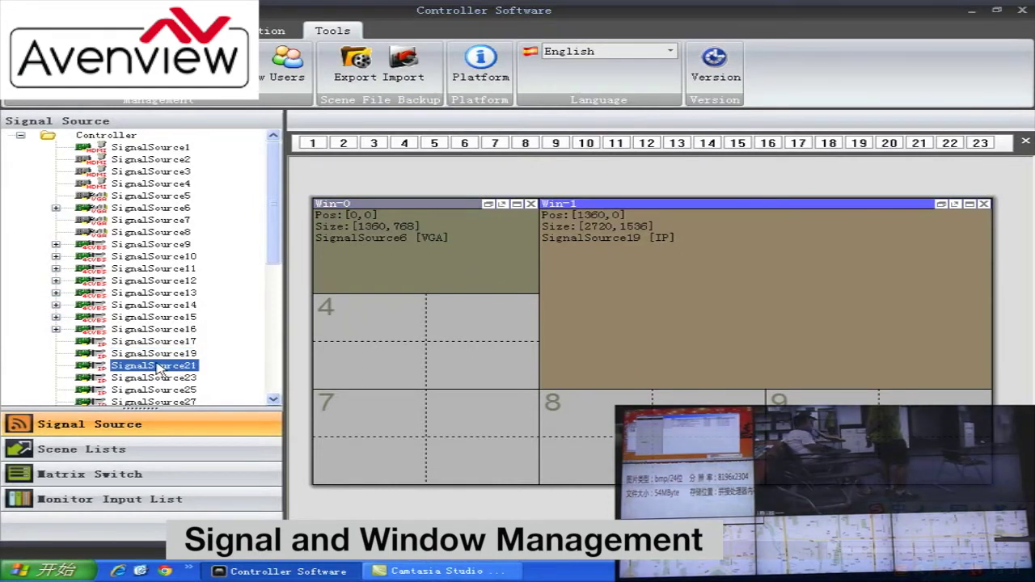
{"action": "left_click_drag", "start_coordinate": [643, 335], "coordinate": [637, 330]}
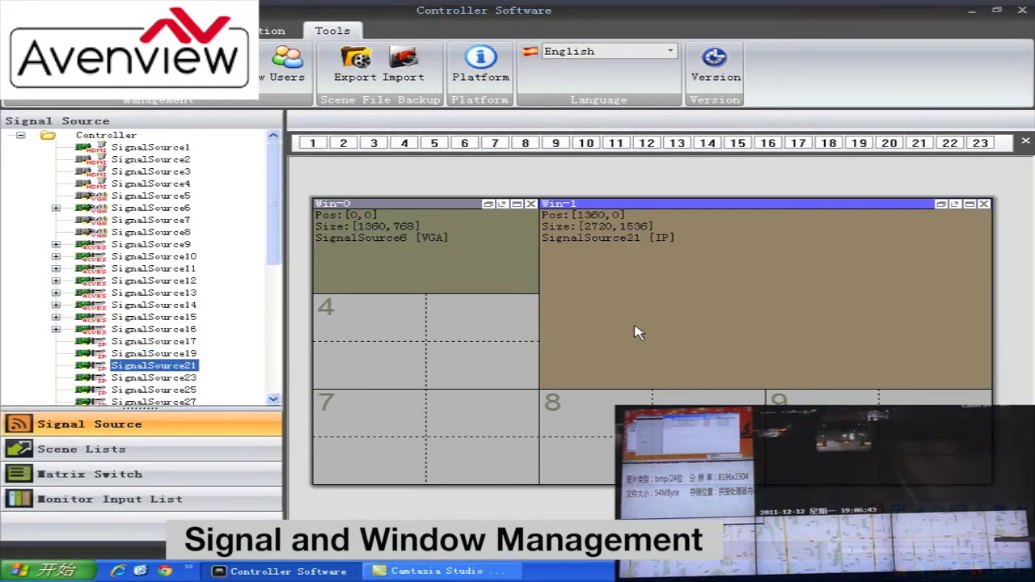
{"action": "key", "text": "Down"}
Float small SignalSource23 and SignalSource25 windows inside the SignalSource21 window
{"action": "left_click_drag", "start_coordinate": [349, 362], "coordinate": [495, 439]}
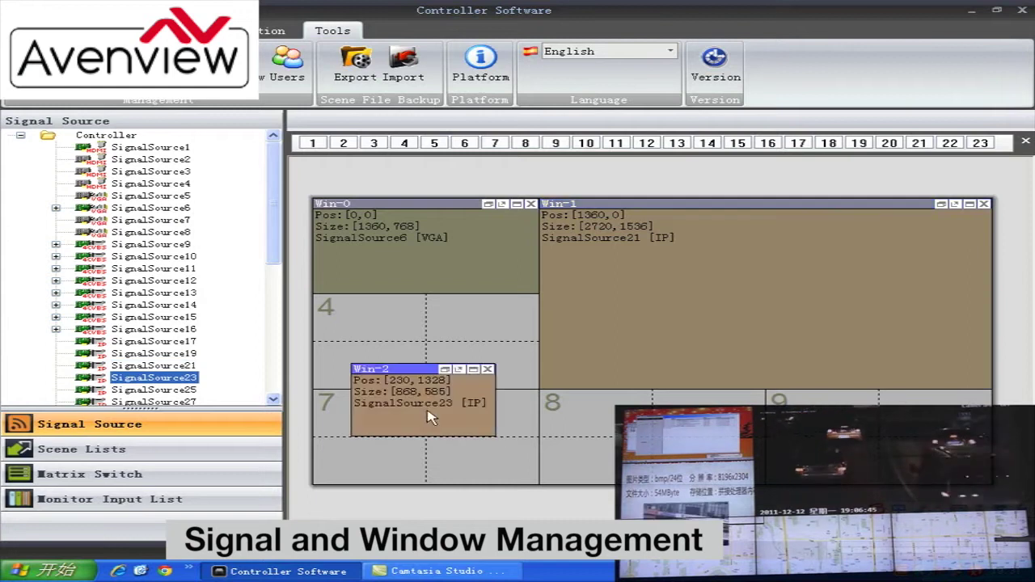
{"action": "mouse_move", "coordinate": [474, 400]}
{"action": "left_mouse_down"}
{"action": "mouse_move", "coordinate": [891, 341]}
{"action": "mouse_move", "coordinate": [896, 326]}
{"action": "left_mouse_up"}
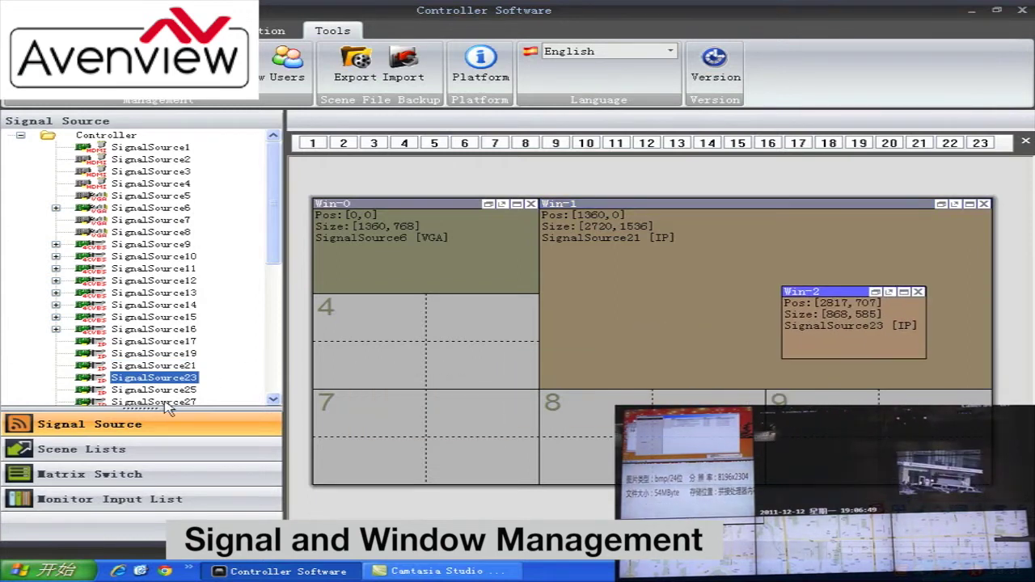
{"action": "left_click", "coordinate": [249, 388]}
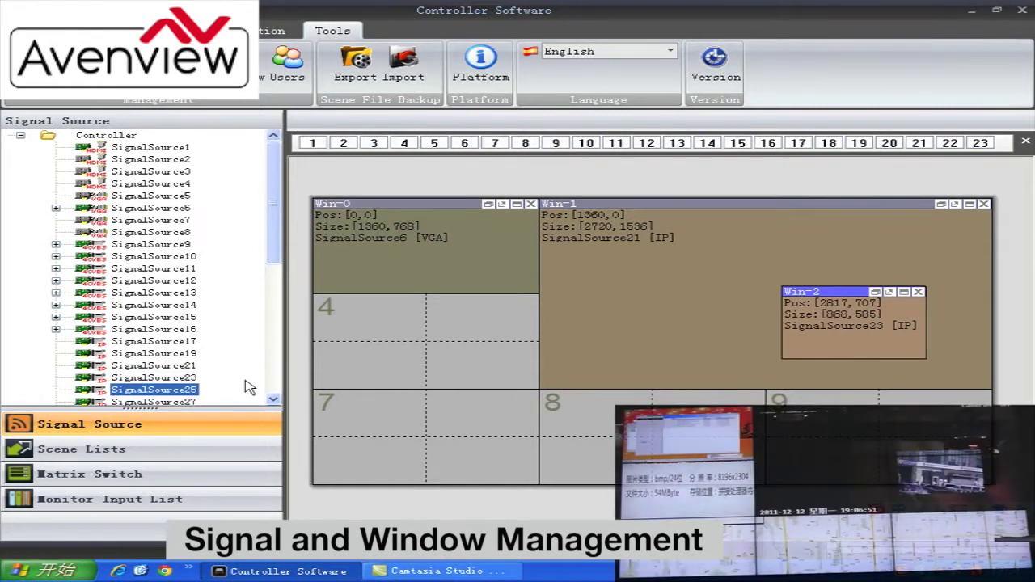
{"action": "mouse_move", "coordinate": [511, 447]}
{"action": "left_mouse_down"}
{"action": "mouse_move", "coordinate": [538, 381]}
{"action": "mouse_move", "coordinate": [653, 332]}
{"action": "left_mouse_up"}
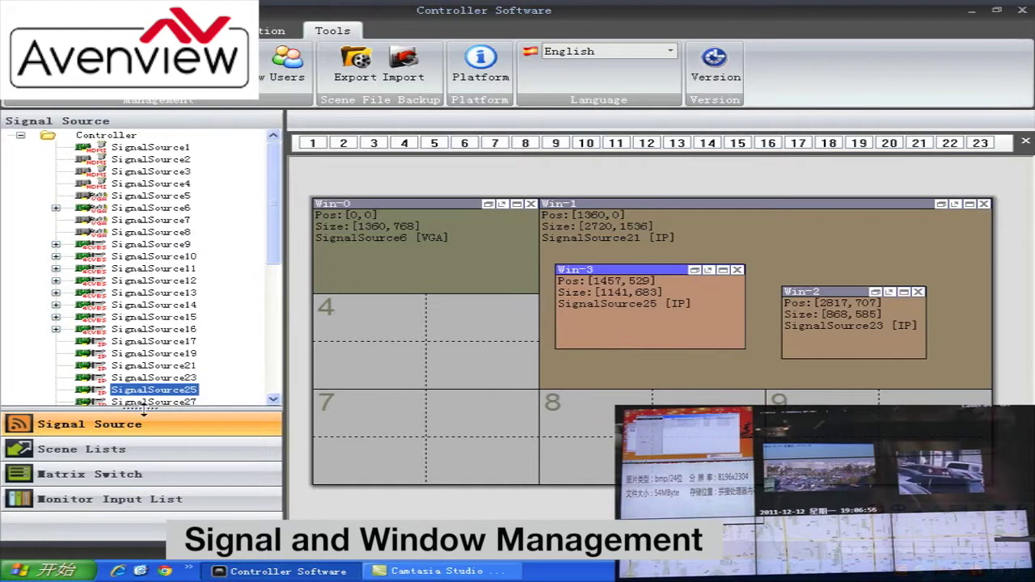
Snap a SignalSource27 window to fill screens 4 and 7, and maximize SignalSource25 across the wall
{"action": "left_click_drag", "start_coordinate": [154, 401], "coordinate": [432, 408]}
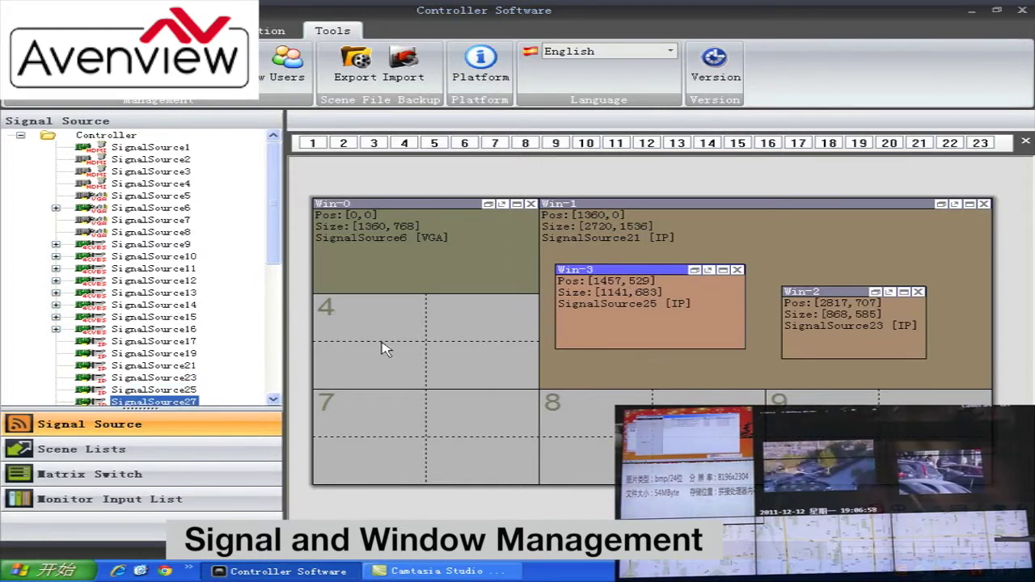
{"action": "double_click", "coordinate": [427, 398]}
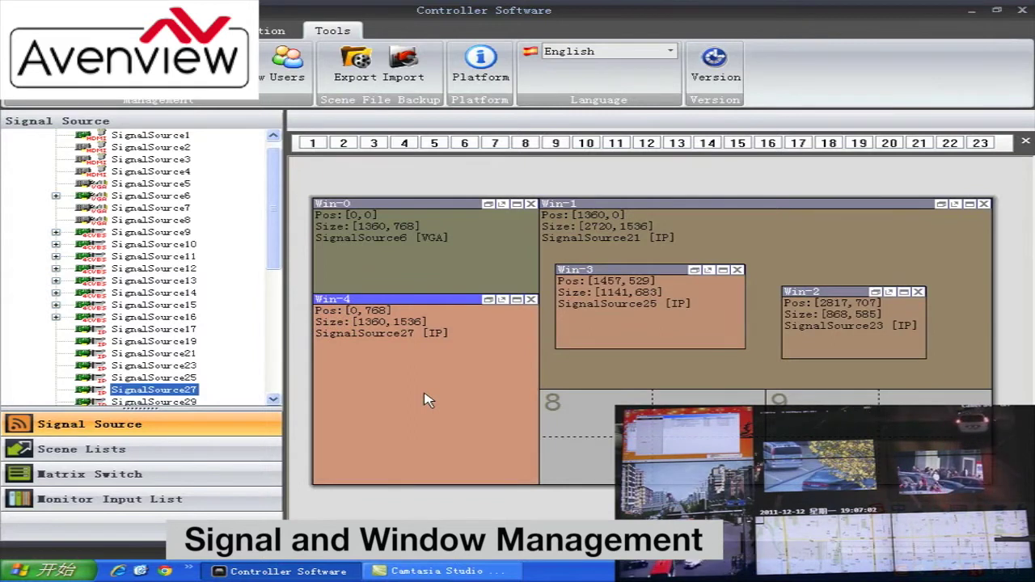
{"action": "left_click", "coordinate": [724, 270]}
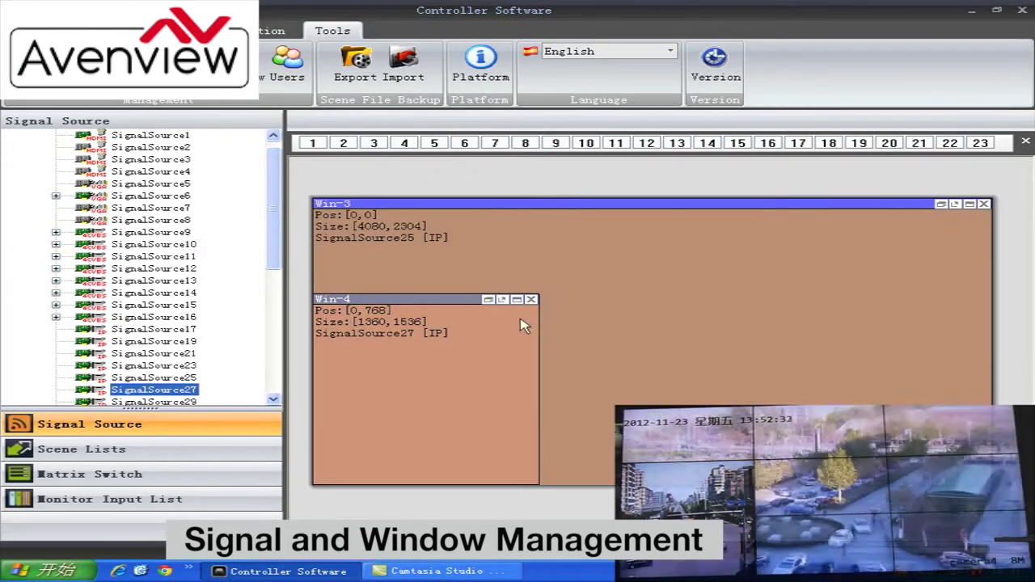
Close the SignalSource27 window, restore SignalSource25 to its earlier size, and reposition Win-1
{"action": "left_click", "coordinate": [531, 300]}
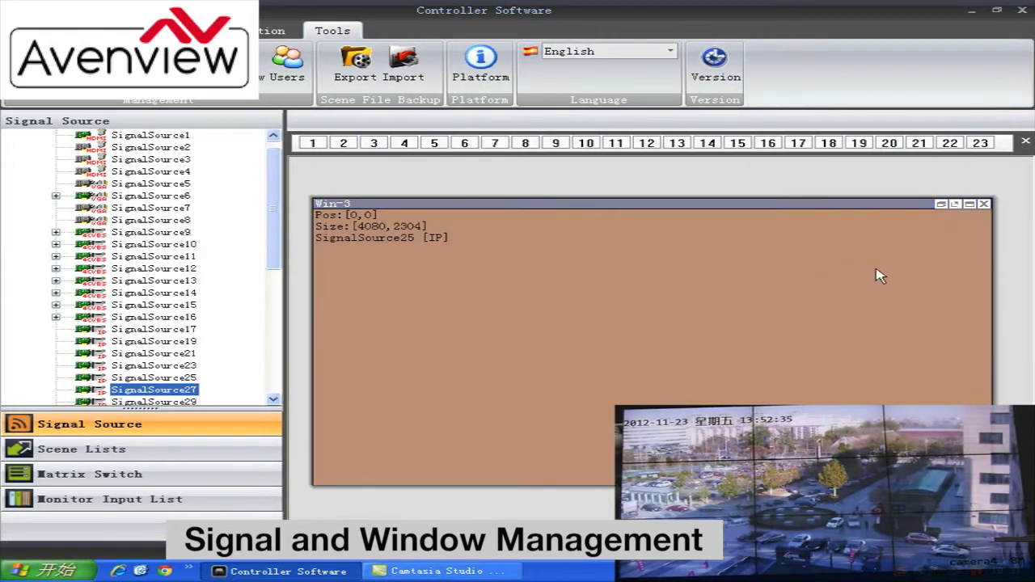
{"action": "left_click", "coordinate": [957, 205]}
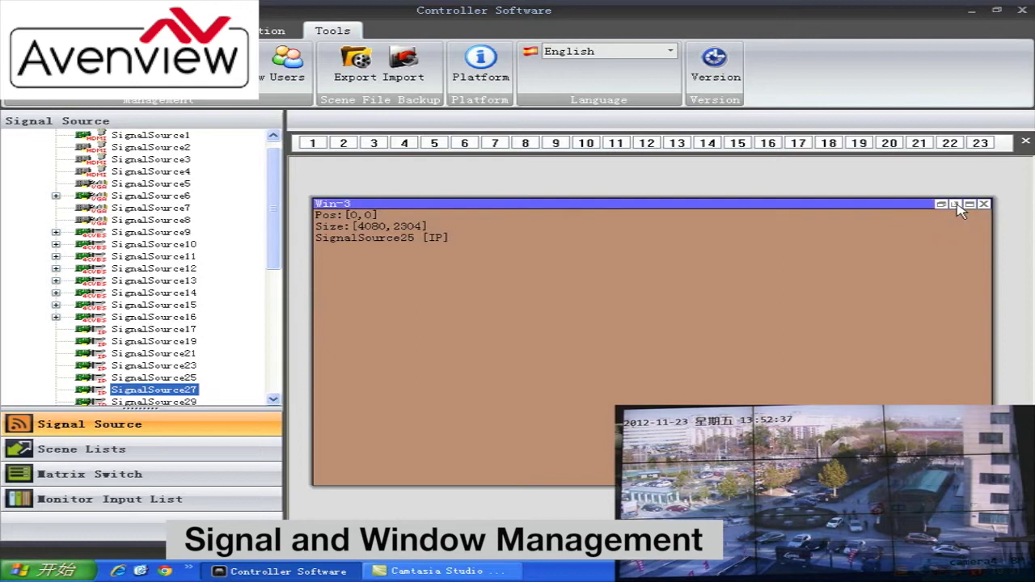
{"action": "left_click", "coordinate": [943, 206]}
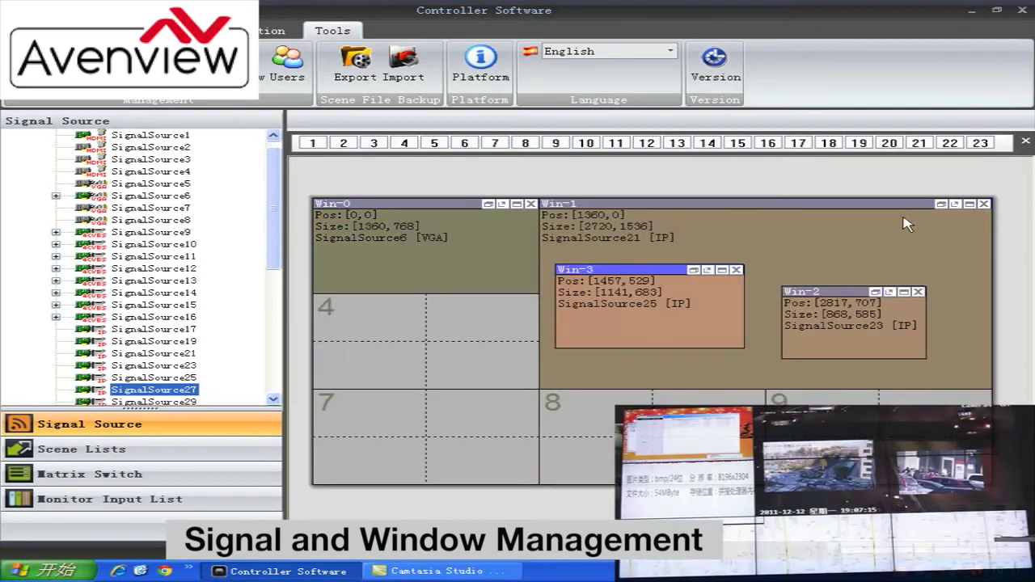
{"action": "left_click_drag", "start_coordinate": [611, 358], "coordinate": [592, 318]}
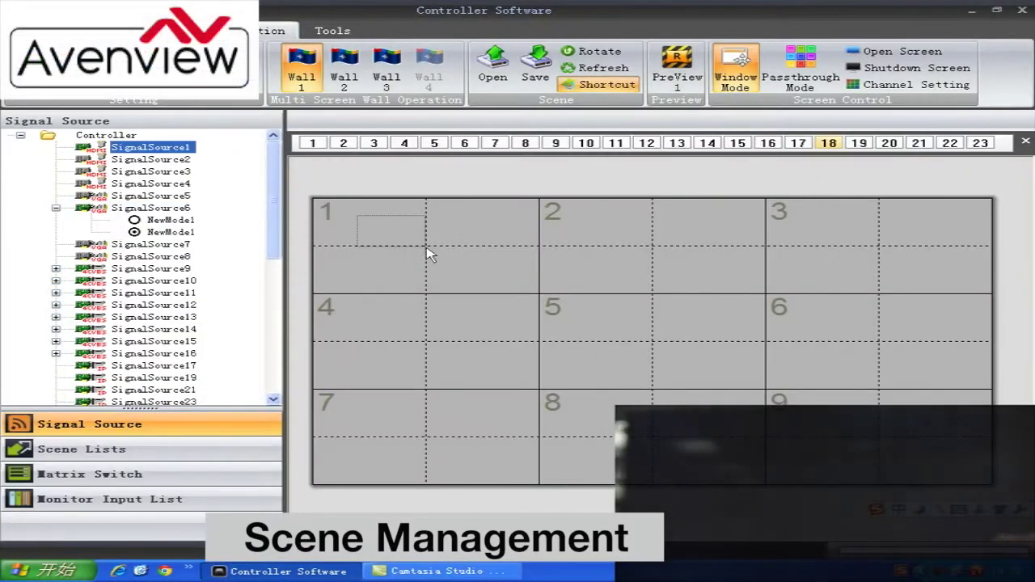
Open SignalSource1, 6 and 19 in windows on screens 1, 2 and 3
{"action": "left_click_drag", "start_coordinate": [323, 206], "coordinate": [429, 251]}
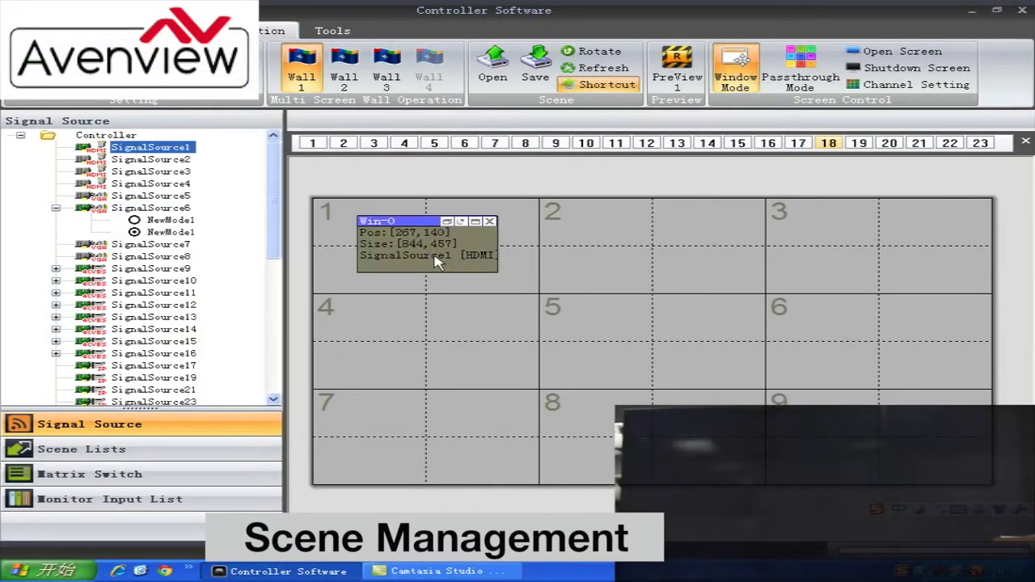
{"action": "left_click", "coordinate": [184, 209]}
{"action": "left_click_drag", "start_coordinate": [566, 216], "coordinate": [717, 282]}
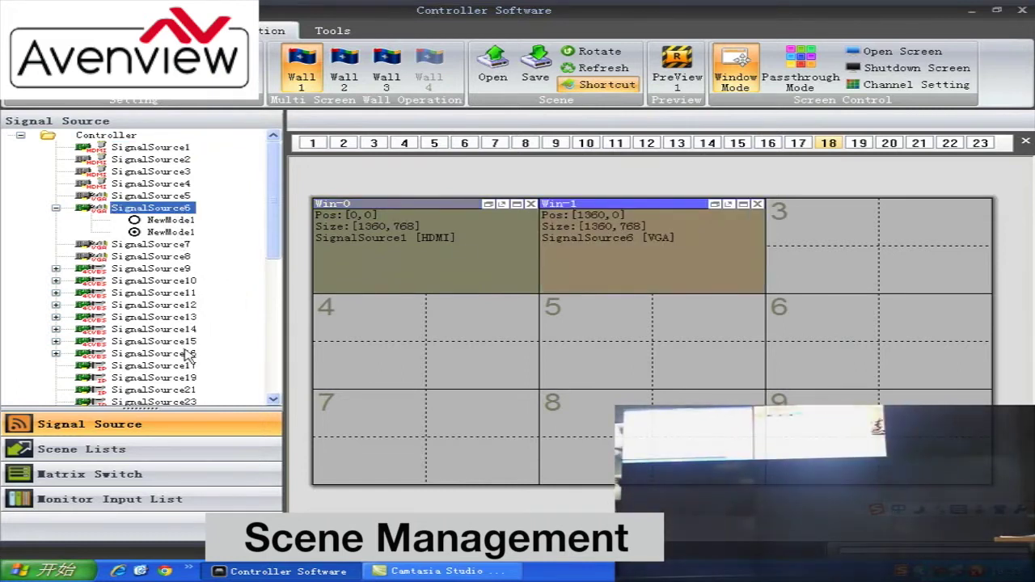
{"action": "left_click", "coordinate": [154, 378]}
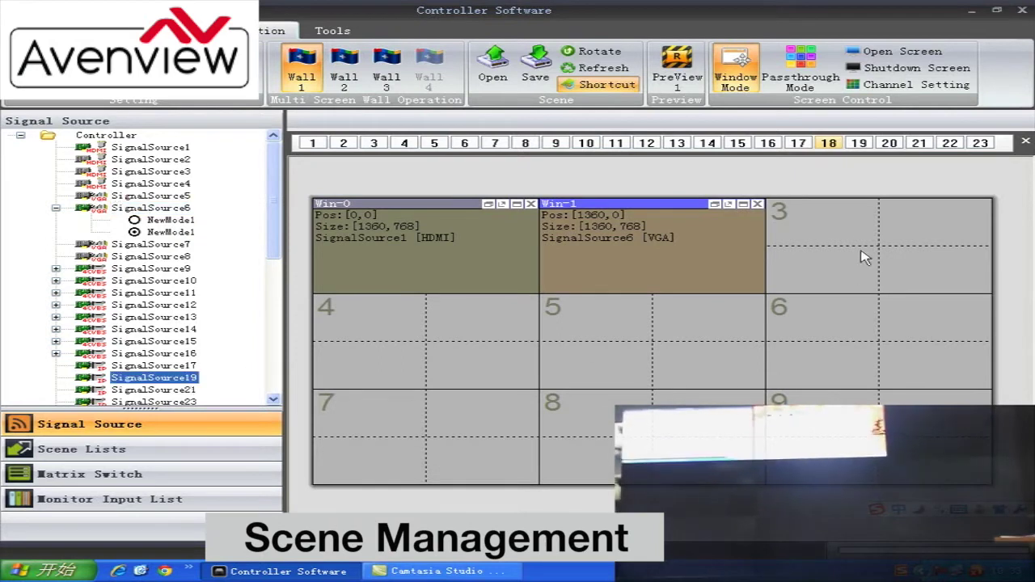
{"action": "left_click_drag", "start_coordinate": [820, 228], "coordinate": [919, 272]}
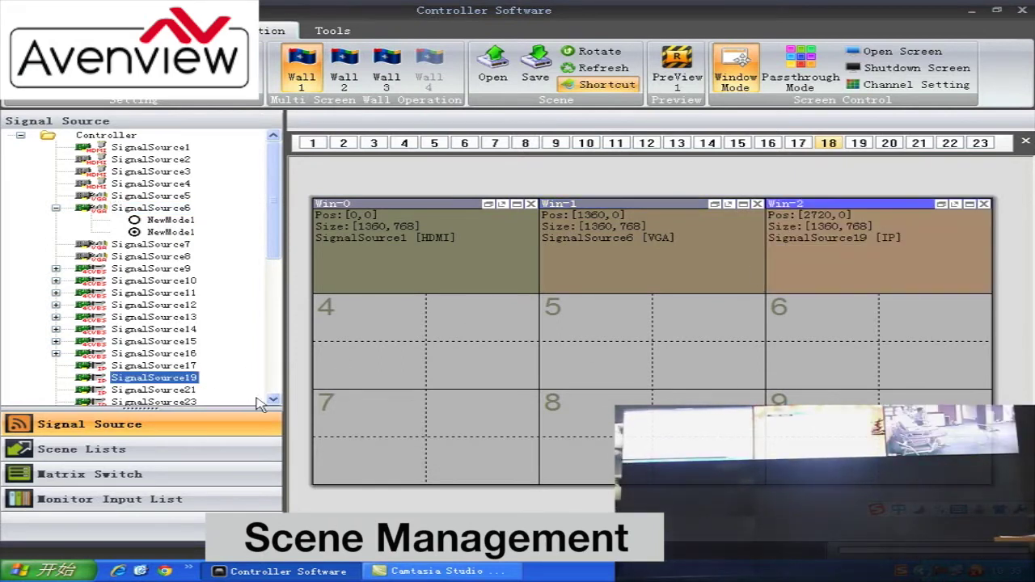
Open SignalSource21 on screen 4 and SignalSource23 on screen 5, then select SignalSource25
{"action": "left_click", "coordinate": [153, 389]}
{"action": "left_click_drag", "start_coordinate": [356, 317], "coordinate": [508, 366]}
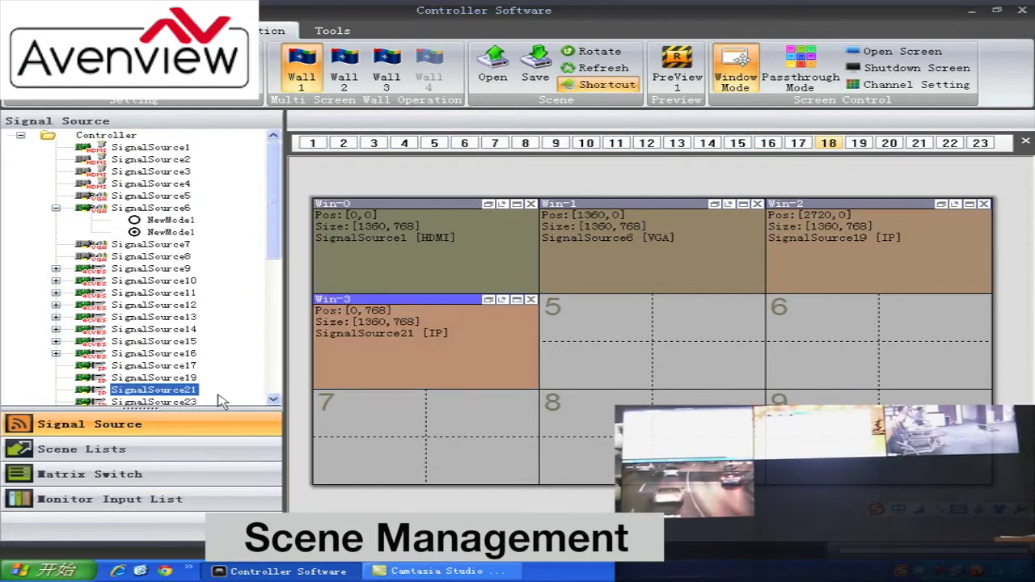
{"action": "scroll", "coordinate": [261, 268], "scroll_direction": "down", "scroll_amount": 2}
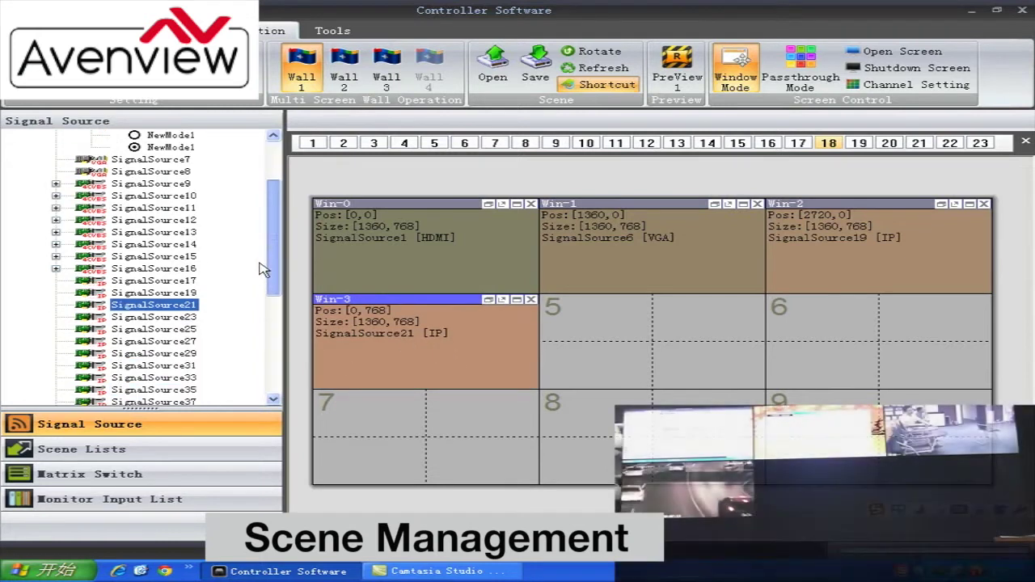
{"action": "left_click", "coordinate": [190, 318]}
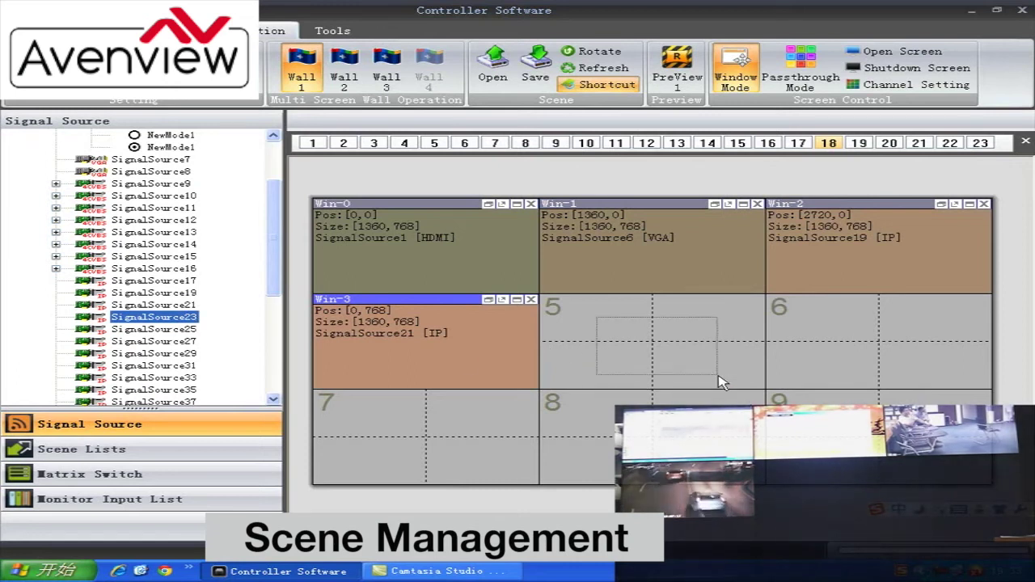
{"action": "left_click_drag", "start_coordinate": [722, 383], "coordinate": [723, 384]}
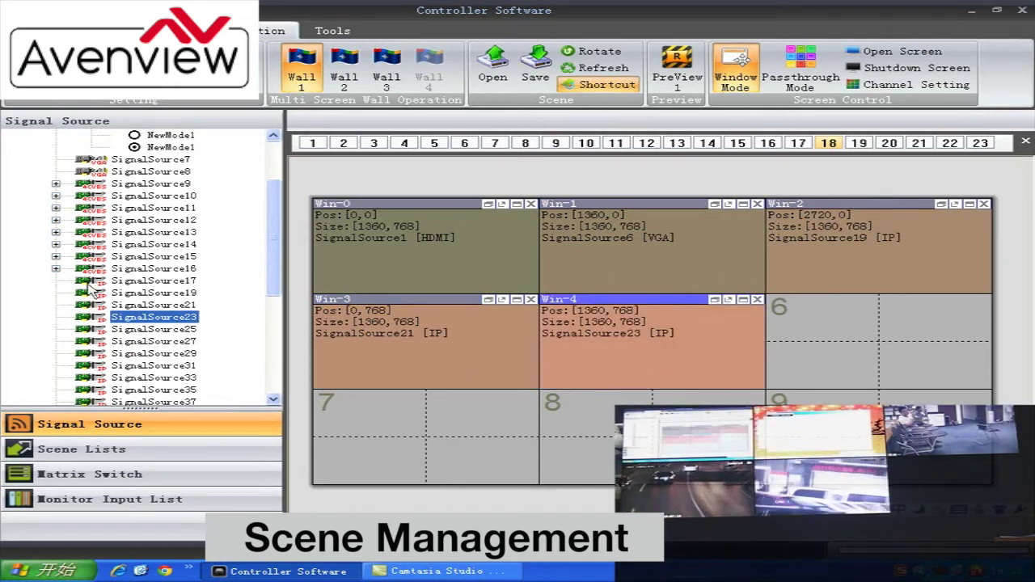
{"action": "left_click", "coordinate": [156, 330]}
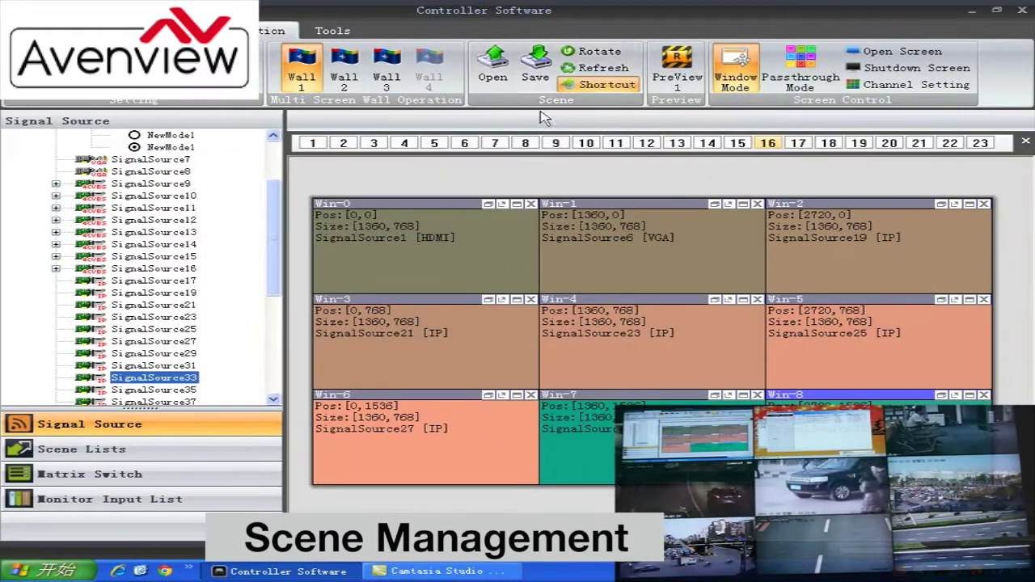
Save the nine-window layout as scene1, then select SignalSource6 in the source tree
{"action": "left_click", "coordinate": [535, 68]}
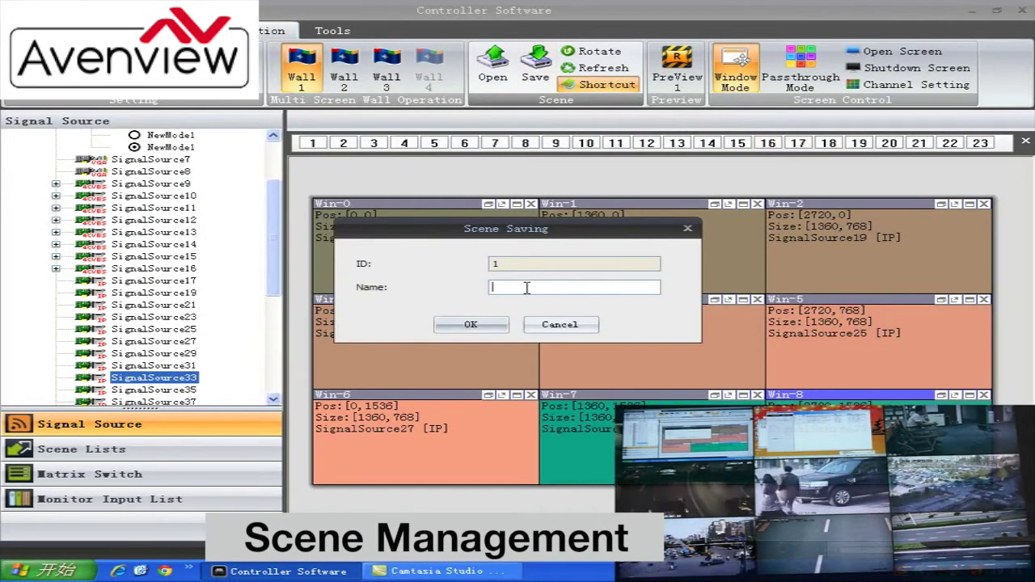
{"action": "type", "text": "sc"}
{"action": "key", "text": "BackSpace"}
{"action": "key", "text": "BackSpace"}
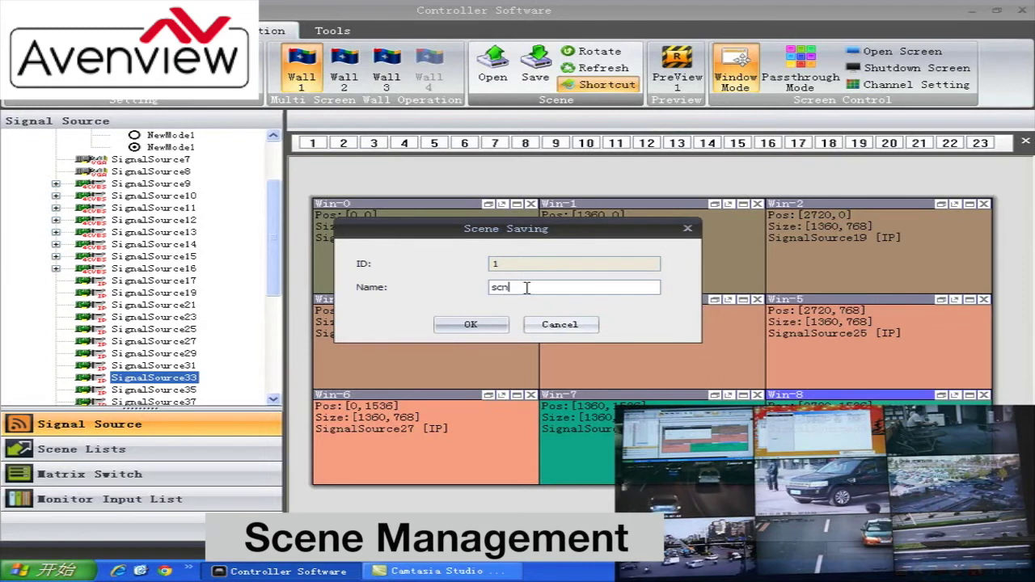
{"action": "key", "text": "BackSpace"}
{"action": "type", "text": "ene 1"}
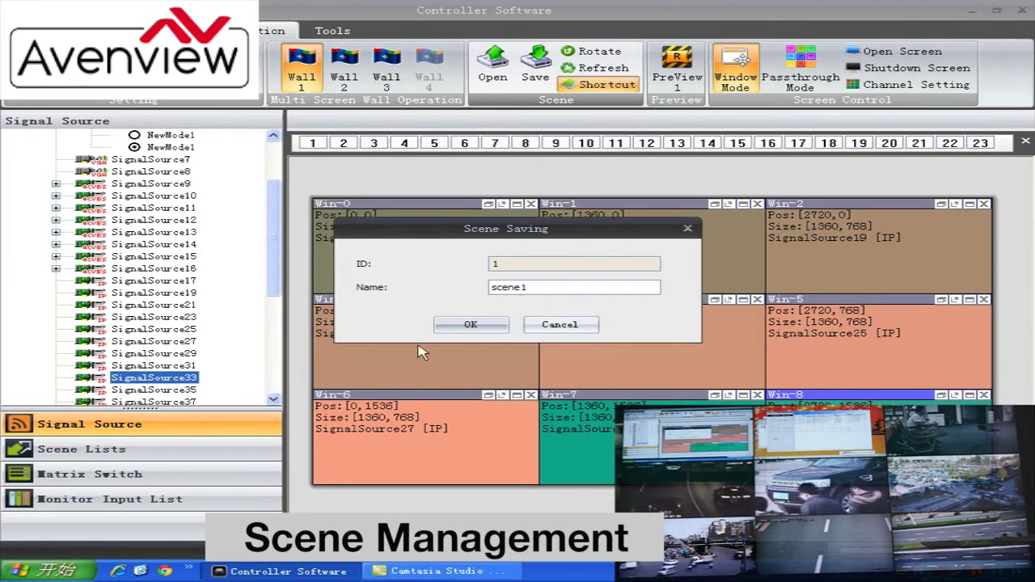
{"action": "left_click", "coordinate": [471, 324]}
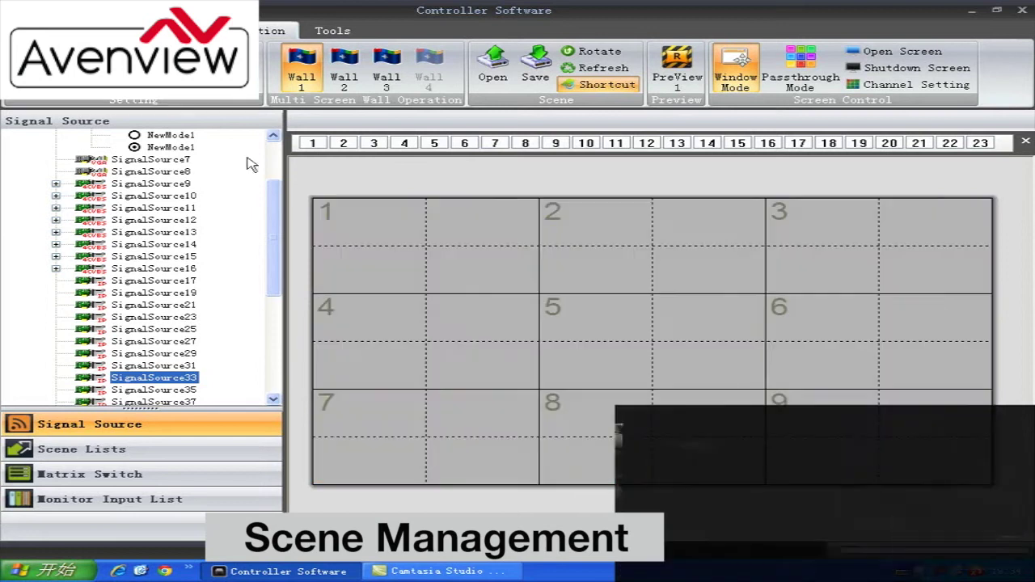
{"action": "left_click_drag", "start_coordinate": [271, 233], "coordinate": [240, 173]}
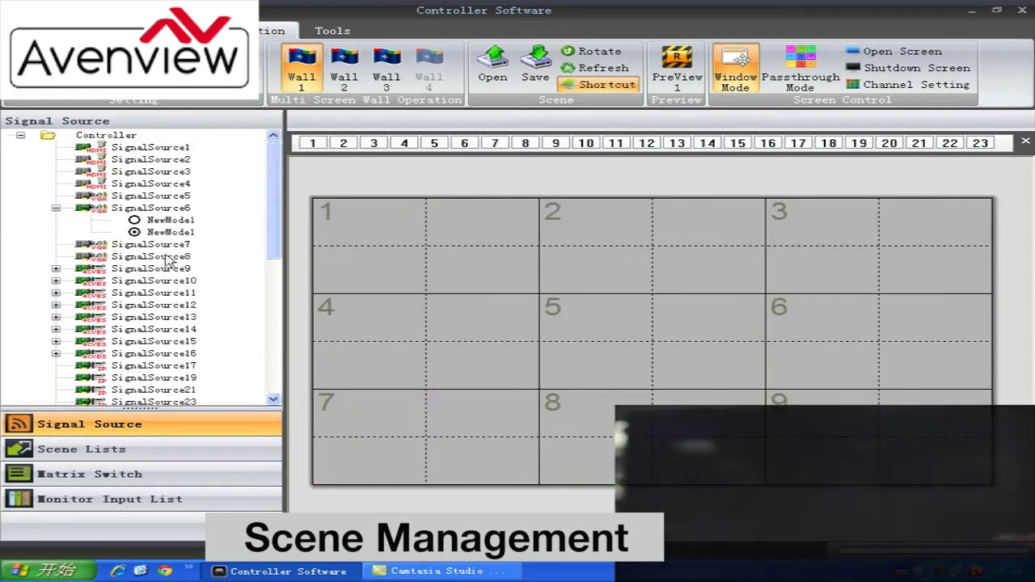
{"action": "left_click", "coordinate": [180, 208]}
Open SignalSource6 across screens 1, 2, 4 and 5 and save the layout as scene2
{"action": "left_click_drag", "start_coordinate": [402, 222], "coordinate": [732, 368]}
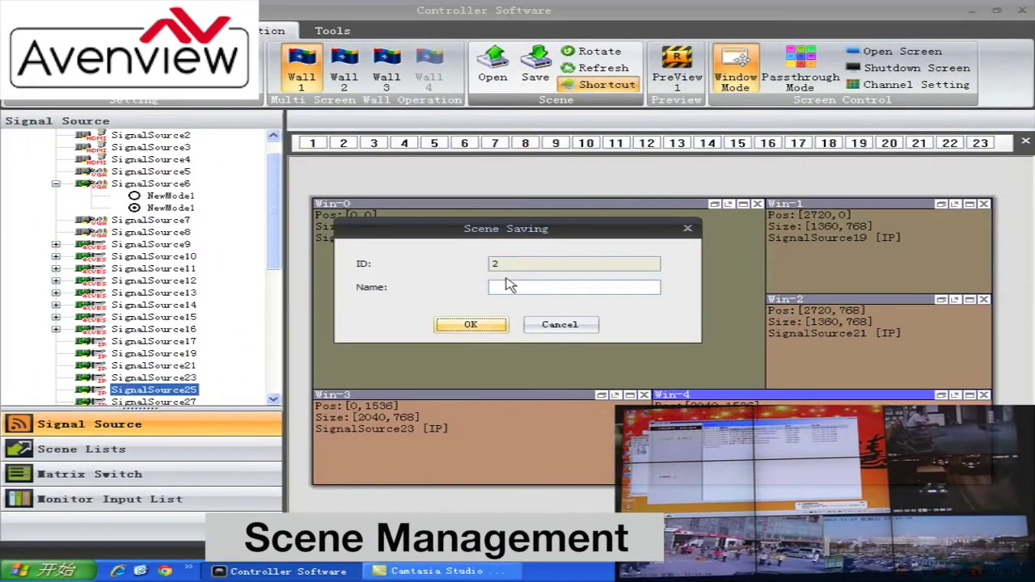
{"action": "left_click", "coordinate": [510, 284]}
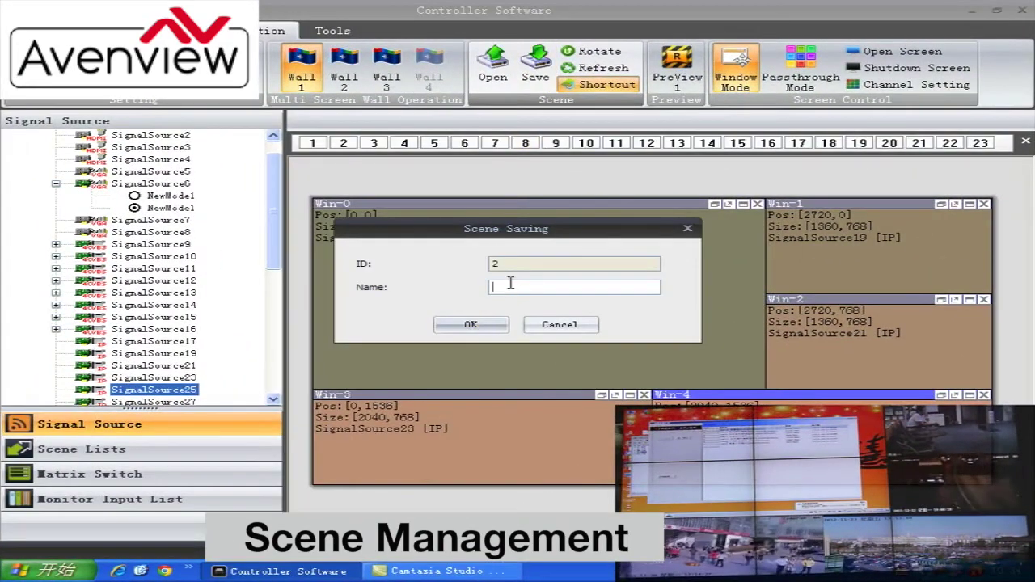
{"action": "type", "text": "cn"}
{"action": "key", "text": "BackSpace"}
{"action": "key", "text": "BackSpace"}
{"action": "type", "text": "s"}
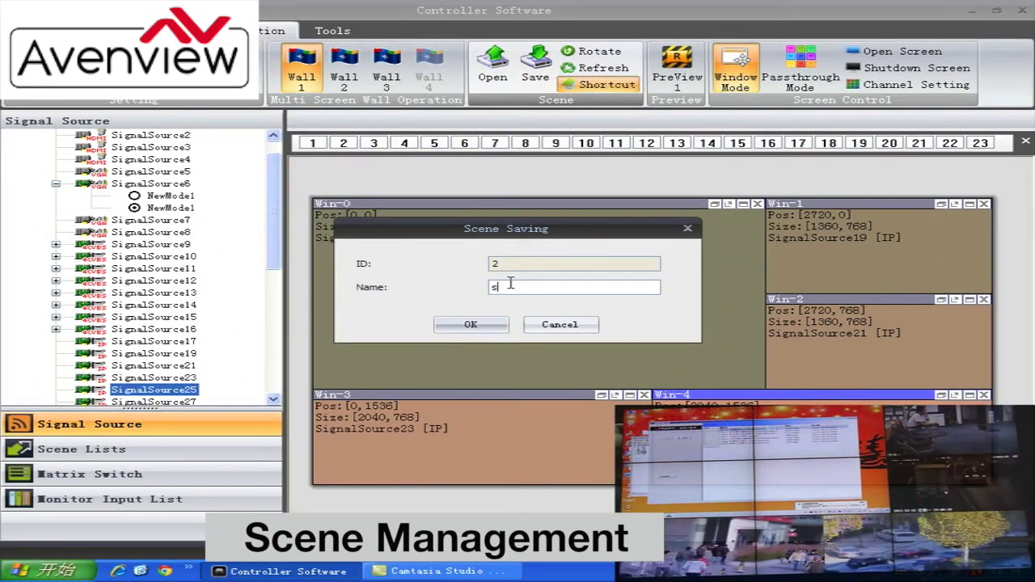
{"action": "type", "text": "cene2"}
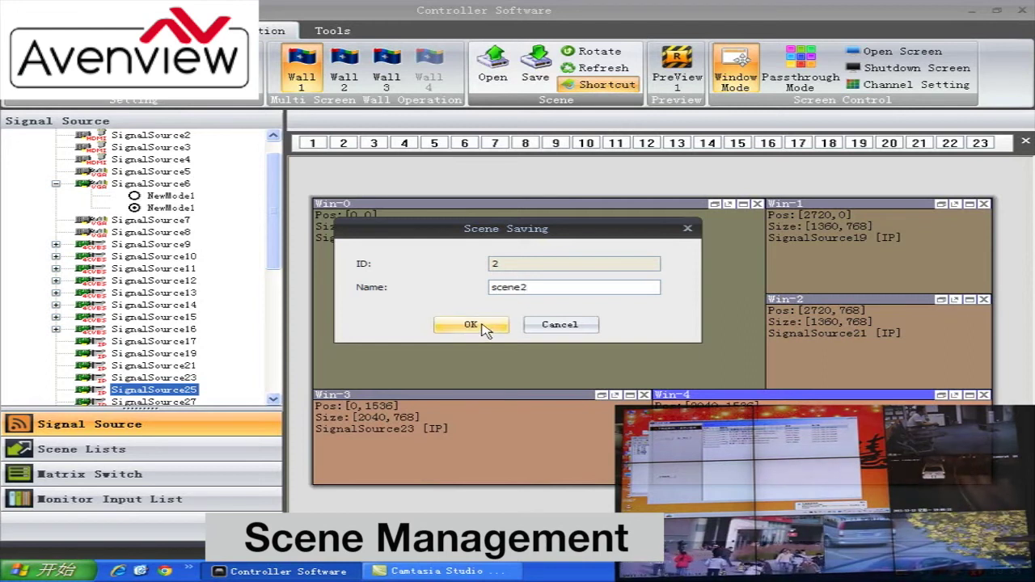
{"action": "left_click", "coordinate": [477, 326]}
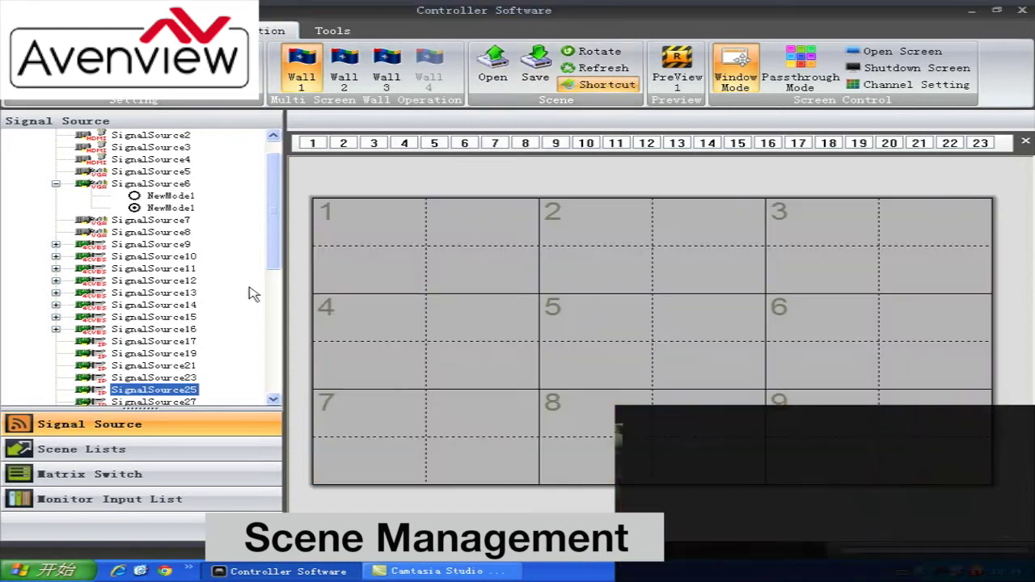
{"action": "scroll", "coordinate": [267, 347], "scroll_direction": "down", "scroll_amount": 5}
{"action": "scroll", "coordinate": [267, 347], "scroll_direction": "down", "scroll_amount": 3}
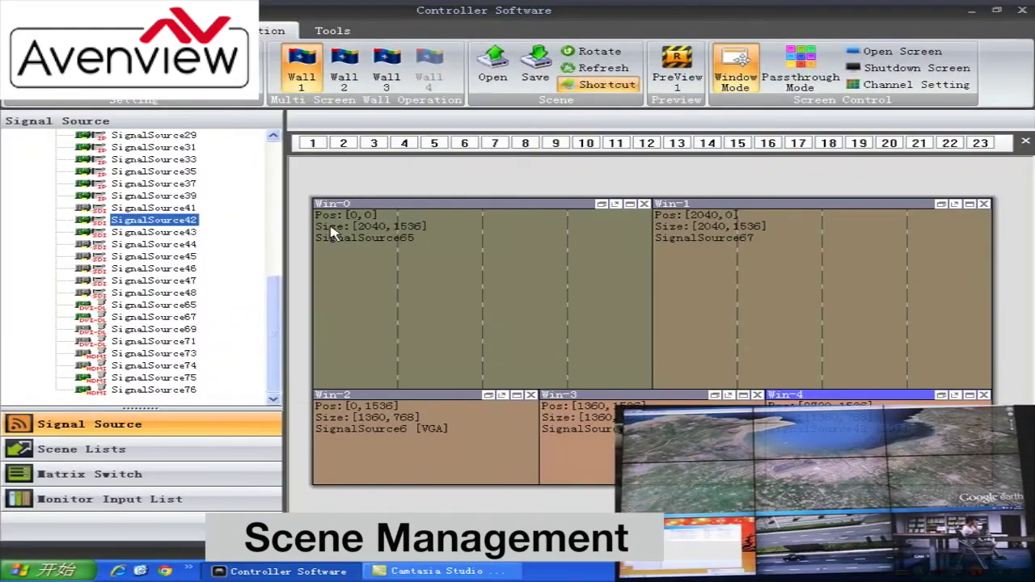
Save the layout of SignalSource65, 67 and 6 windows as scene3
{"action": "left_click", "coordinate": [343, 142]}
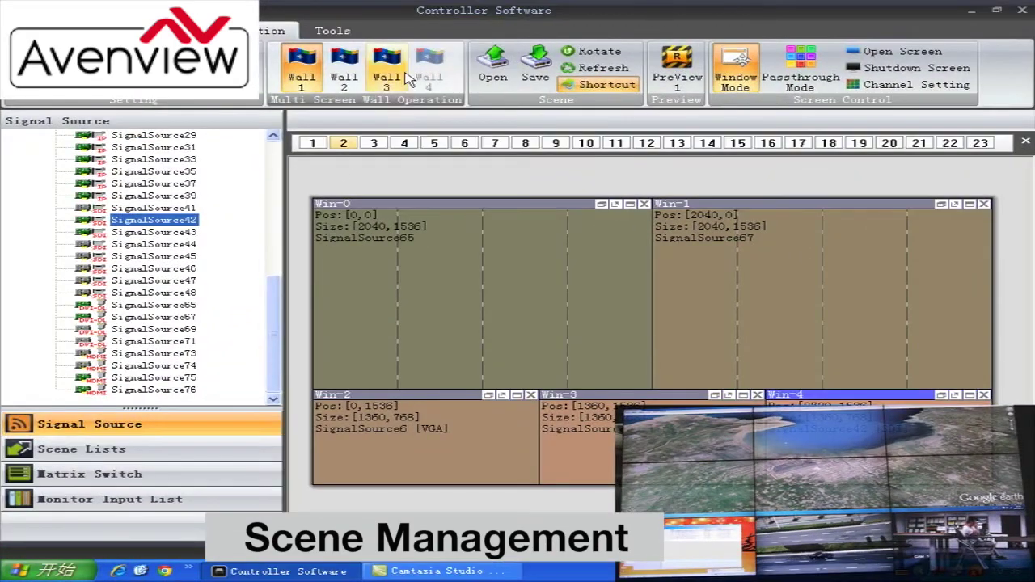
{"action": "left_click", "coordinate": [534, 67]}
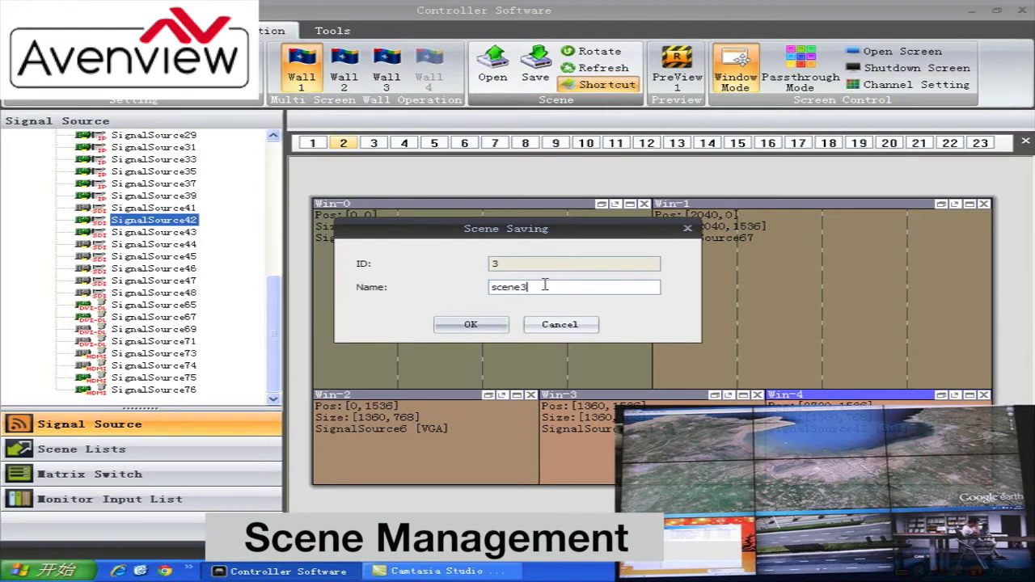
{"action": "left_click", "coordinate": [471, 325]}
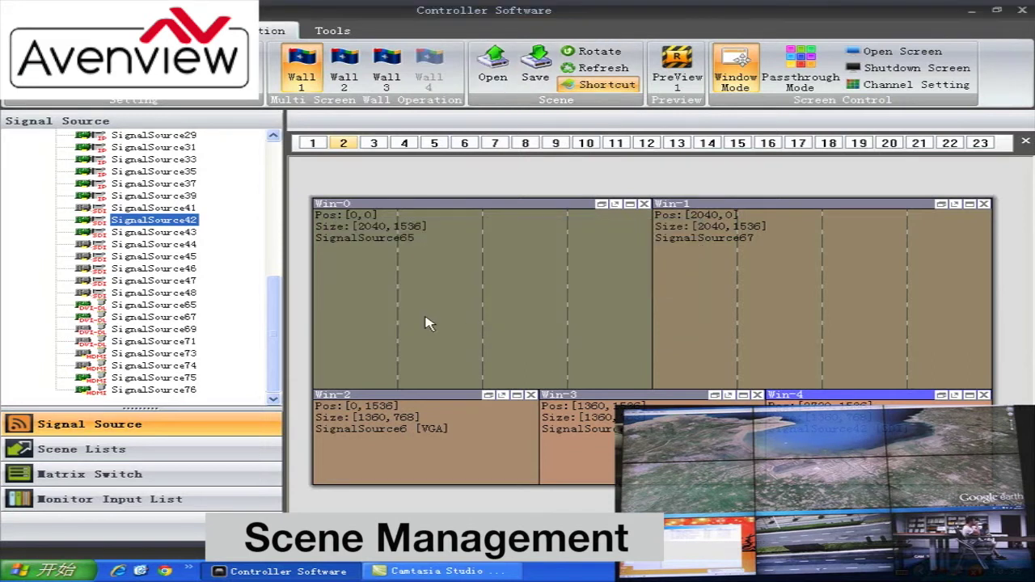
Show Scene Lists, select scene1, recall scene2 onto the wall, then select scene3
{"action": "left_click", "coordinate": [133, 450]}
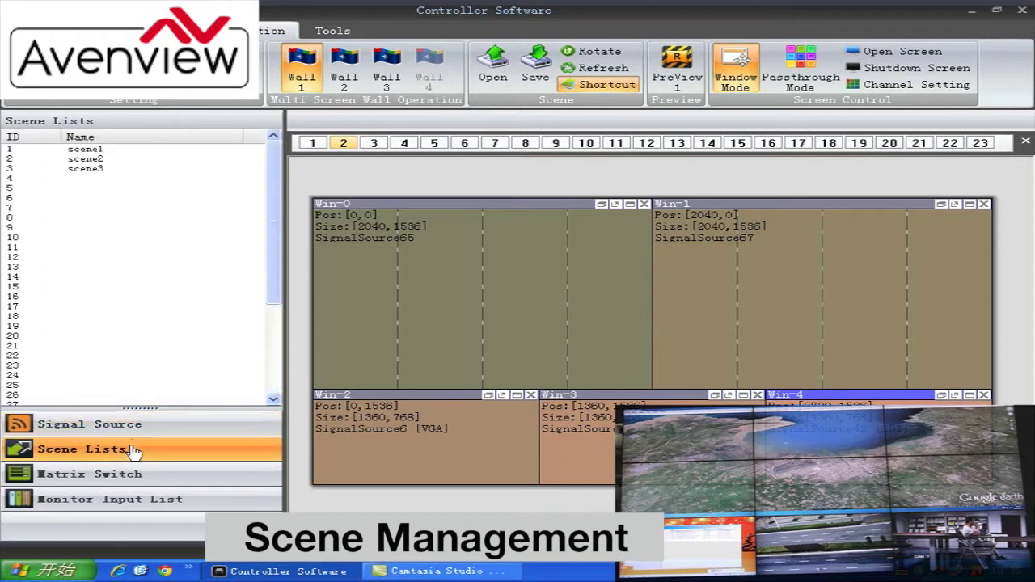
{"action": "left_click", "coordinate": [109, 150]}
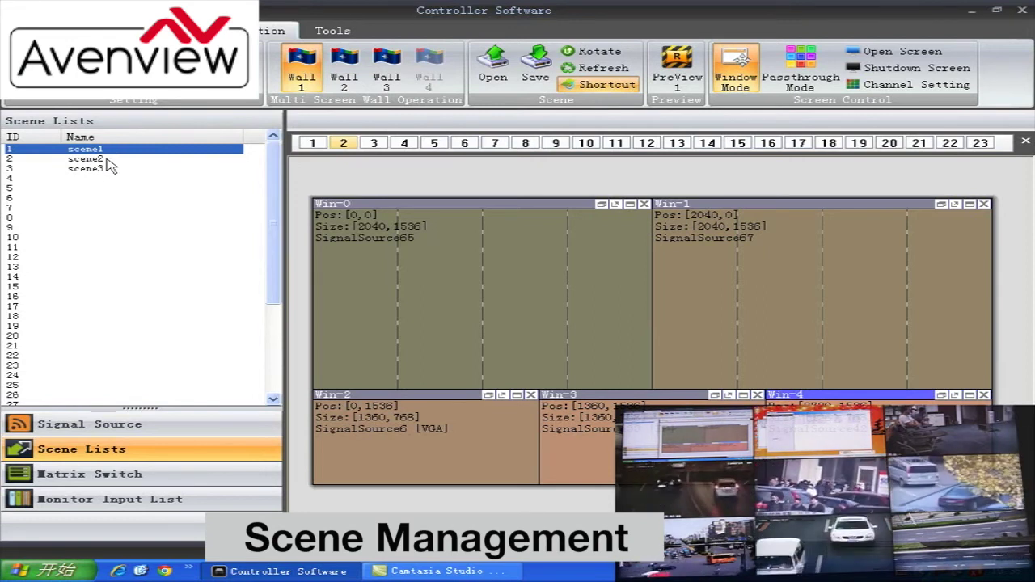
{"action": "double_click", "coordinate": [87, 160]}
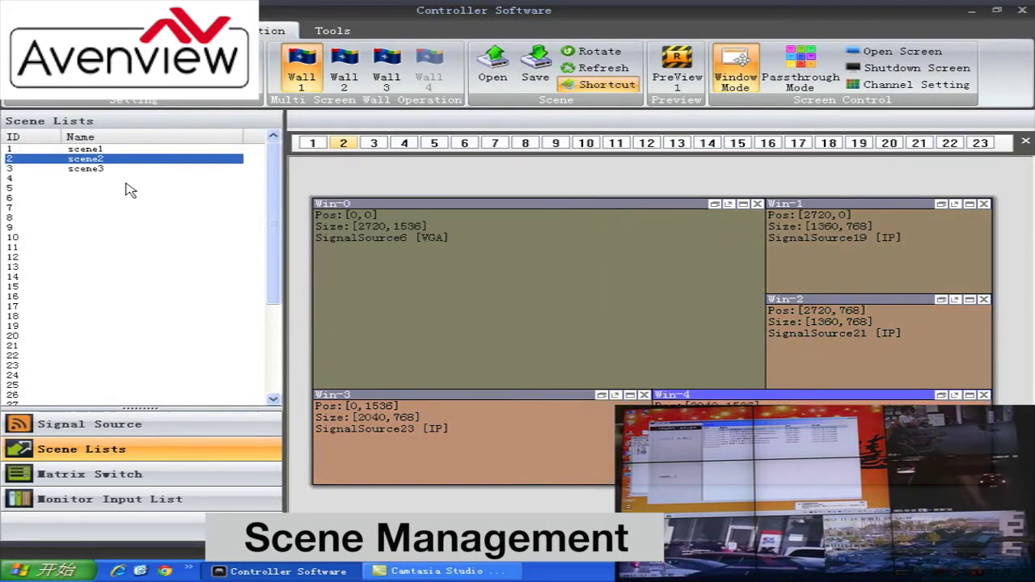
{"action": "left_click", "coordinate": [100, 170]}
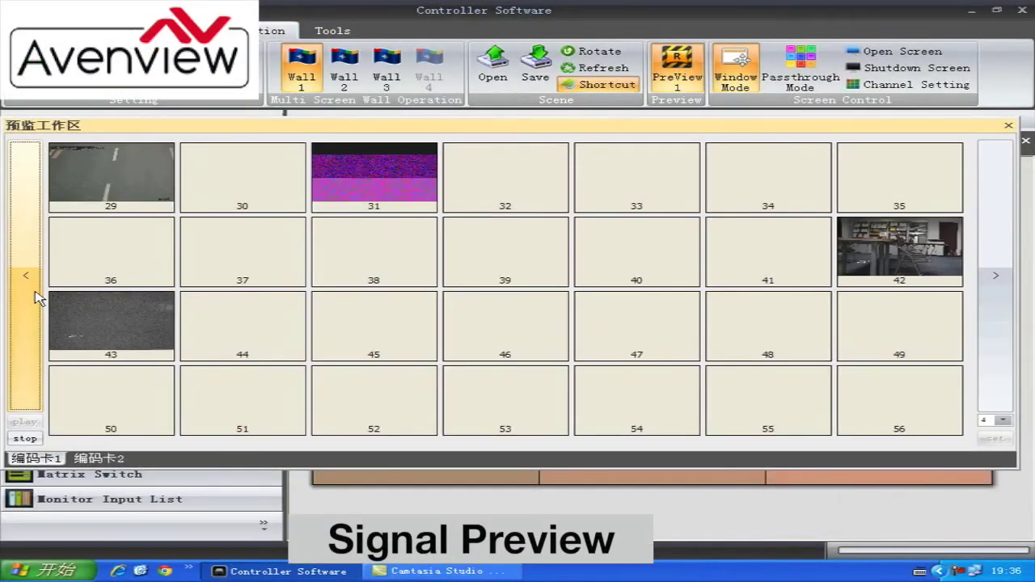
From the channel 1–28 page, open and close enlarged previews of channels 6, 25 and 21
{"action": "left_click", "coordinate": [37, 297]}
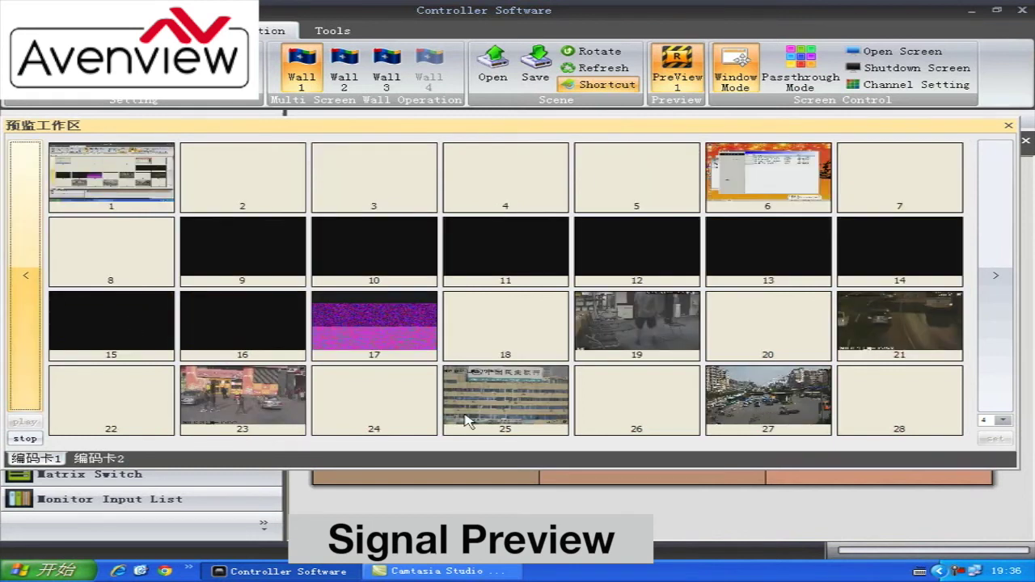
{"action": "double_click", "coordinate": [768, 195]}
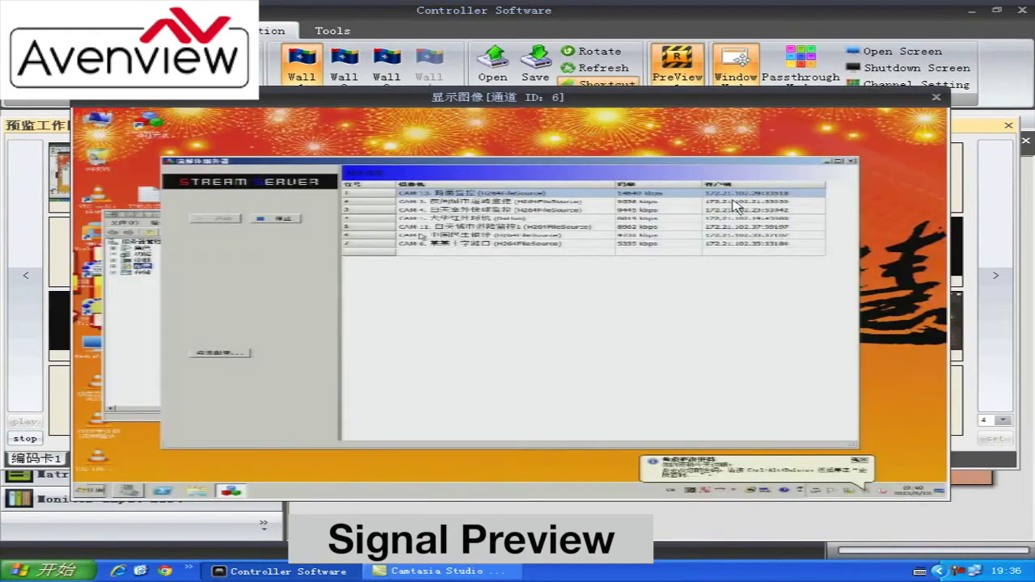
{"action": "left_click", "coordinate": [936, 98]}
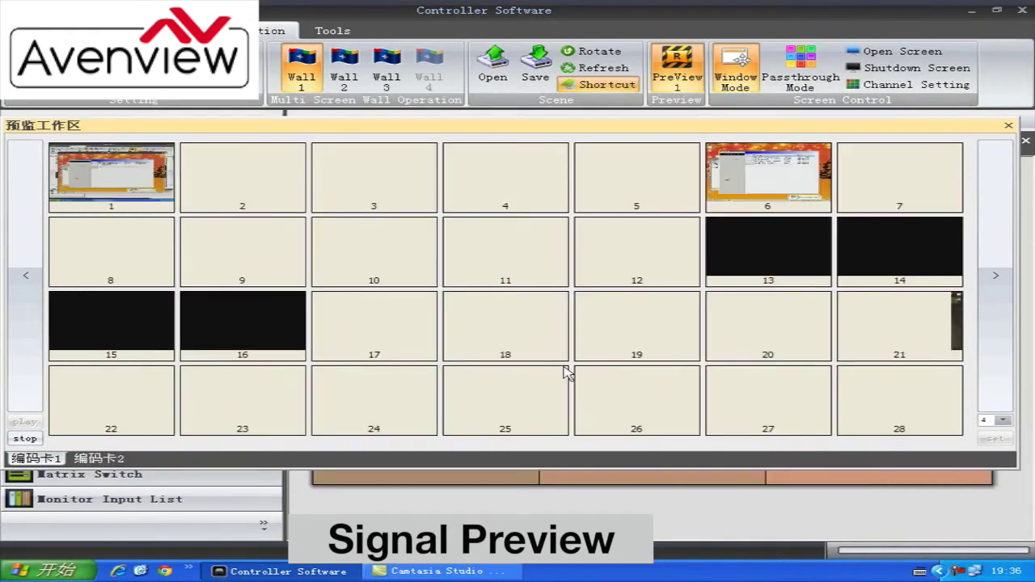
{"action": "double_click", "coordinate": [511, 399]}
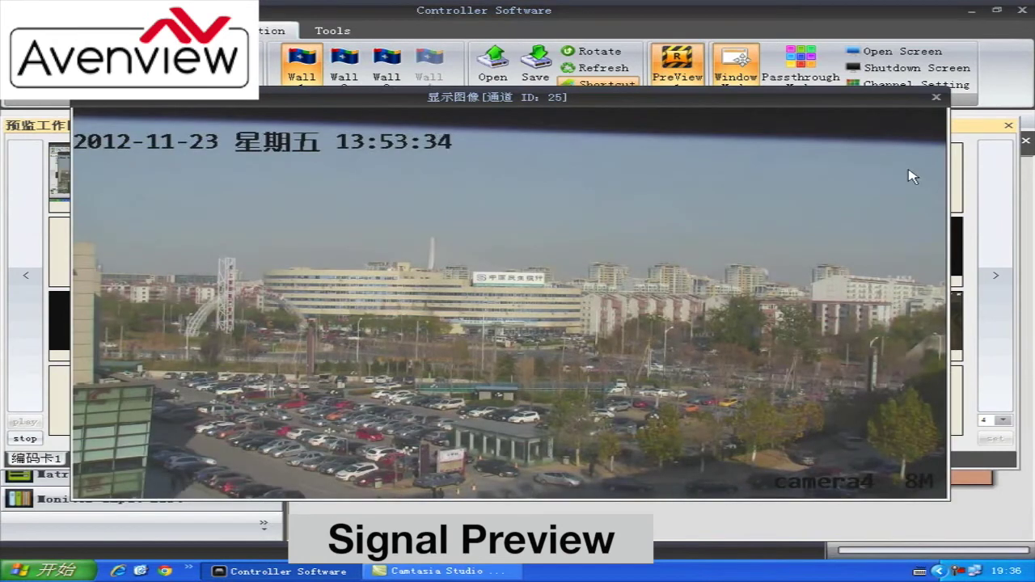
{"action": "left_click", "coordinate": [938, 98]}
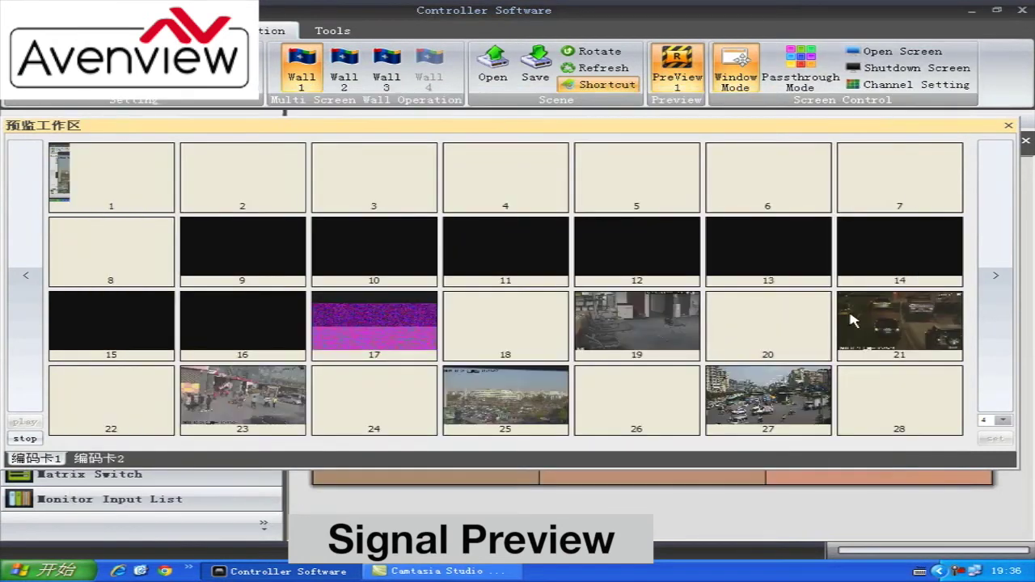
{"action": "double_click", "coordinate": [942, 331]}
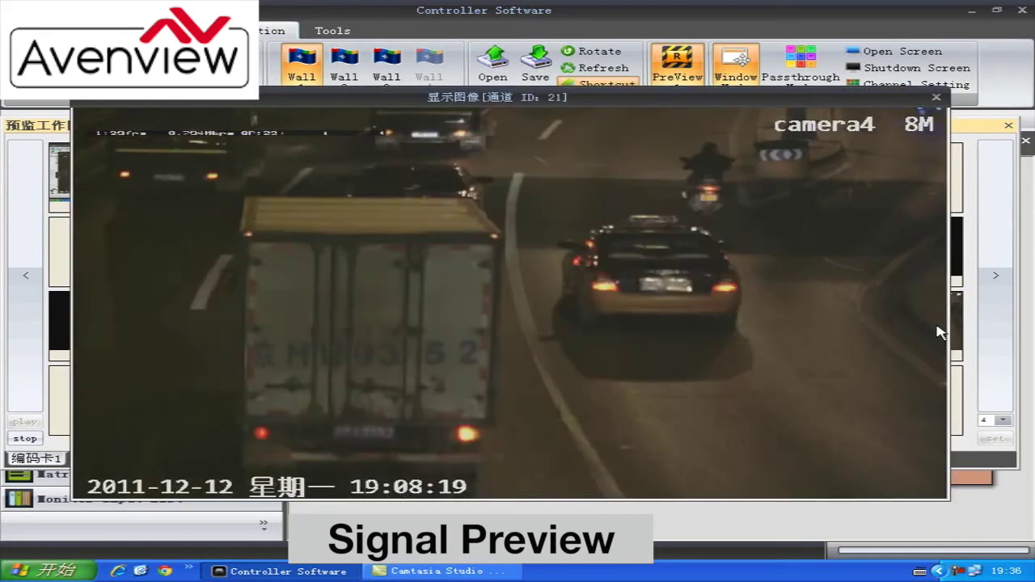
{"action": "left_click", "coordinate": [936, 97]}
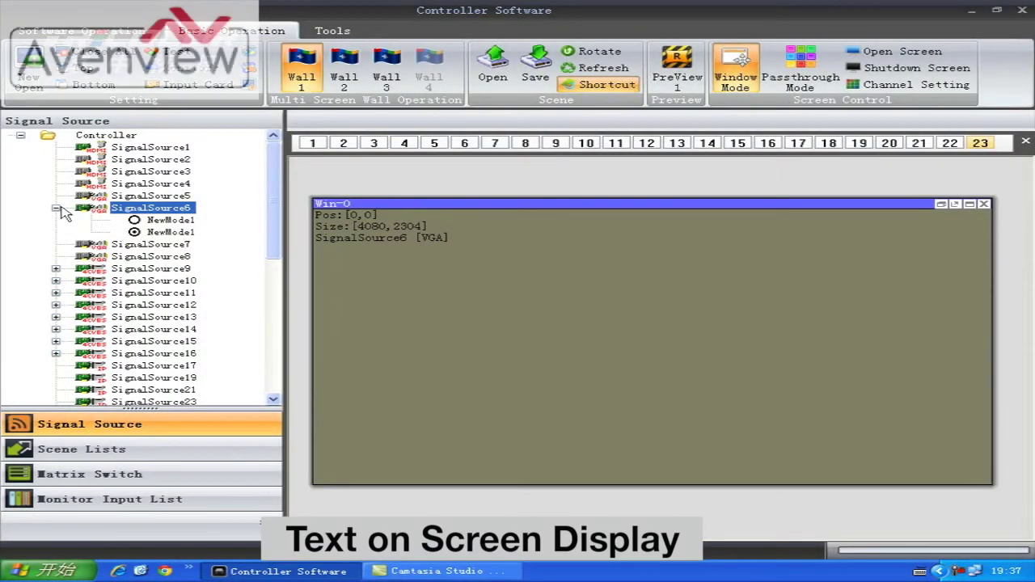
Apply an OSD overlay 'Hello!' at font size 28 to SignalSource6
{"action": "left_click", "coordinate": [56, 208]}
{"action": "right_click", "coordinate": [147, 212]}
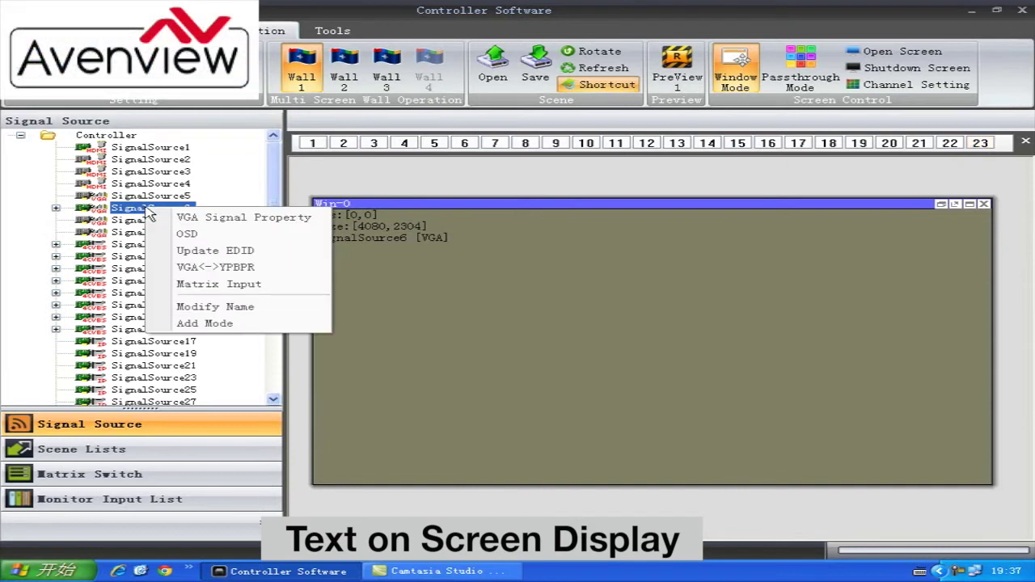
{"action": "left_click", "coordinate": [212, 239]}
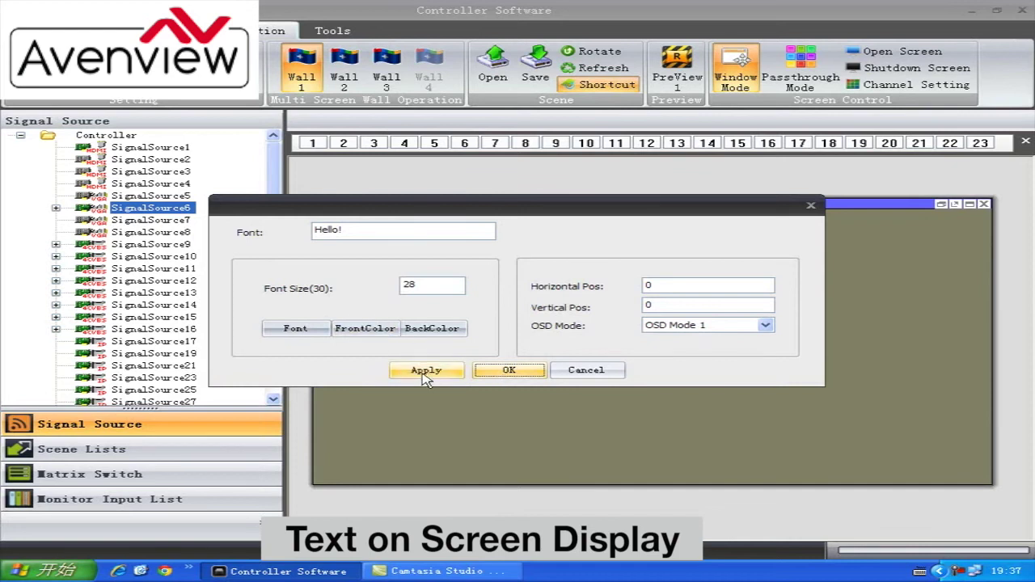
{"action": "left_click", "coordinate": [426, 374]}
{"action": "left_click", "coordinate": [507, 373]}
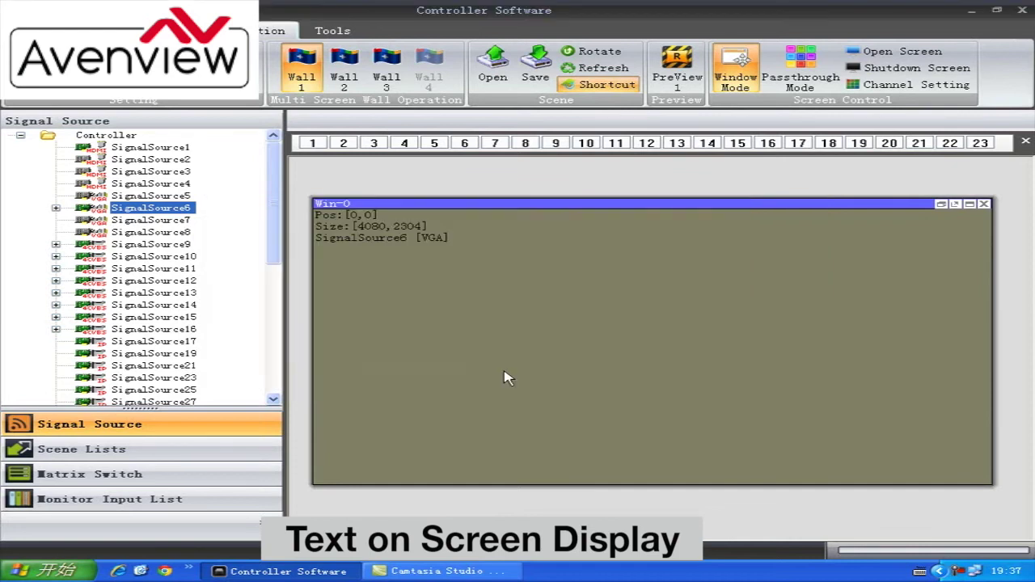
Change the SignalSource6 OSD text to white at vertical position 20 and apply
{"action": "right_click", "coordinate": [194, 211]}
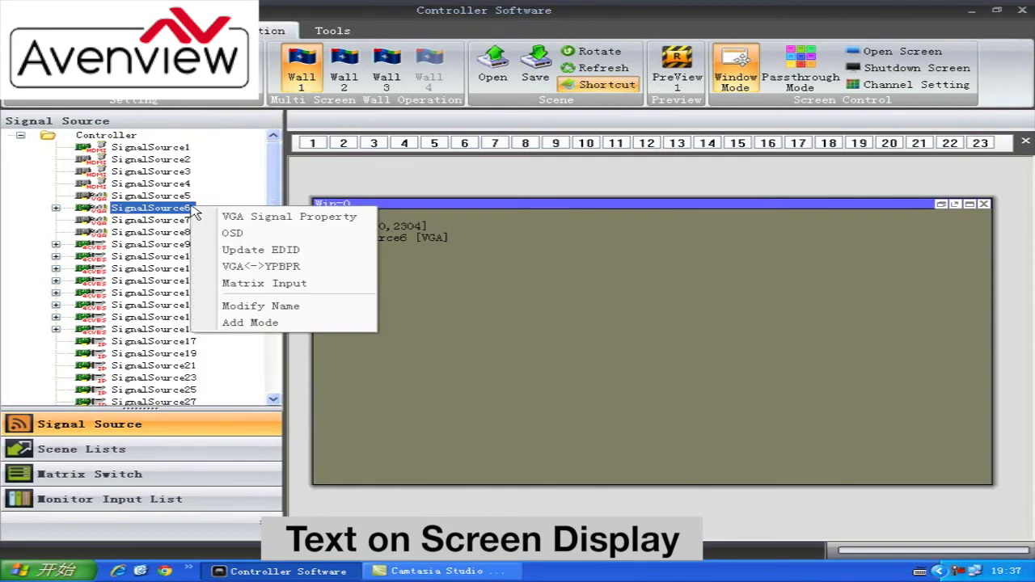
{"action": "left_click", "coordinate": [231, 232]}
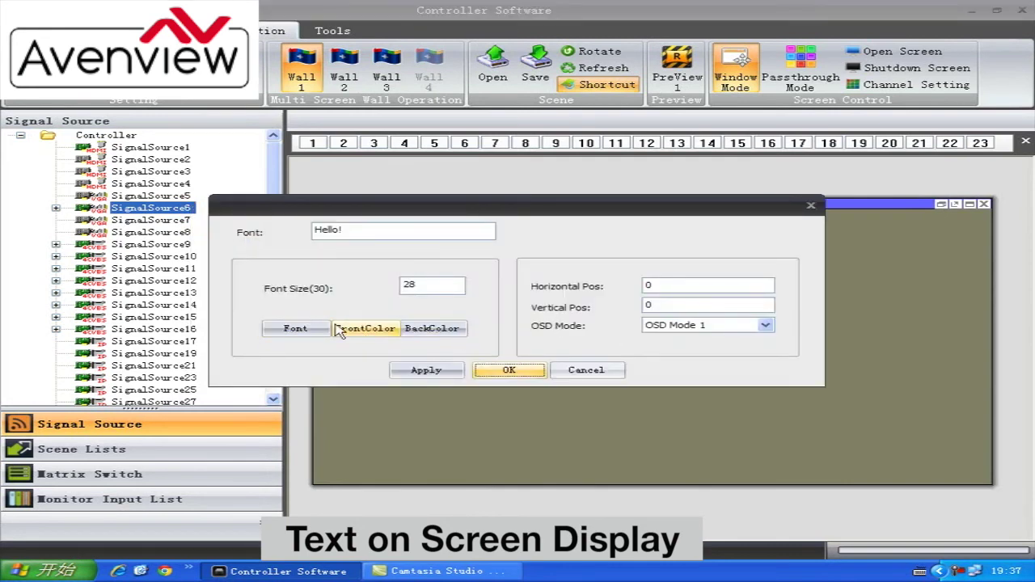
{"action": "left_click", "coordinate": [377, 333]}
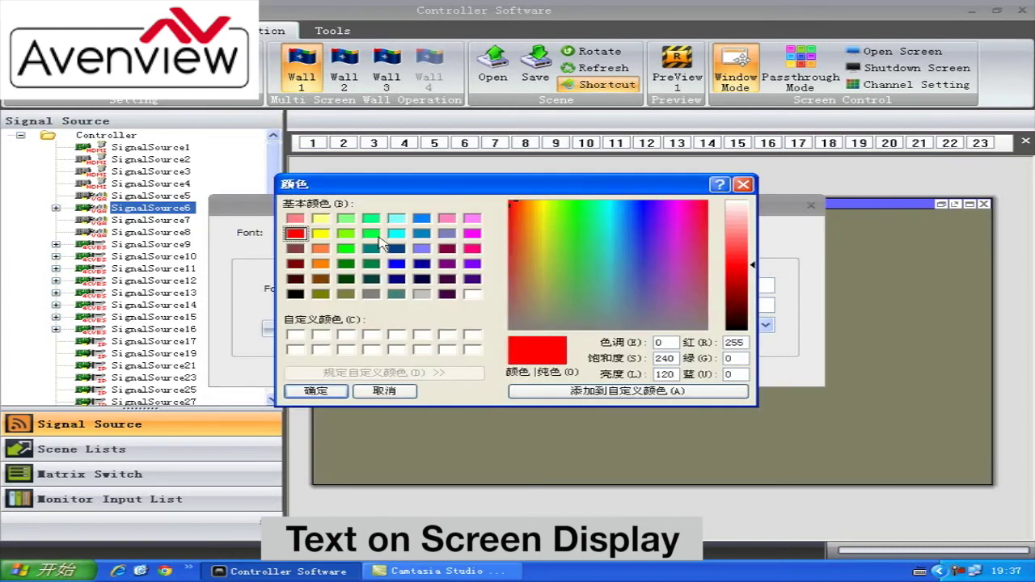
{"action": "left_click", "coordinate": [472, 294]}
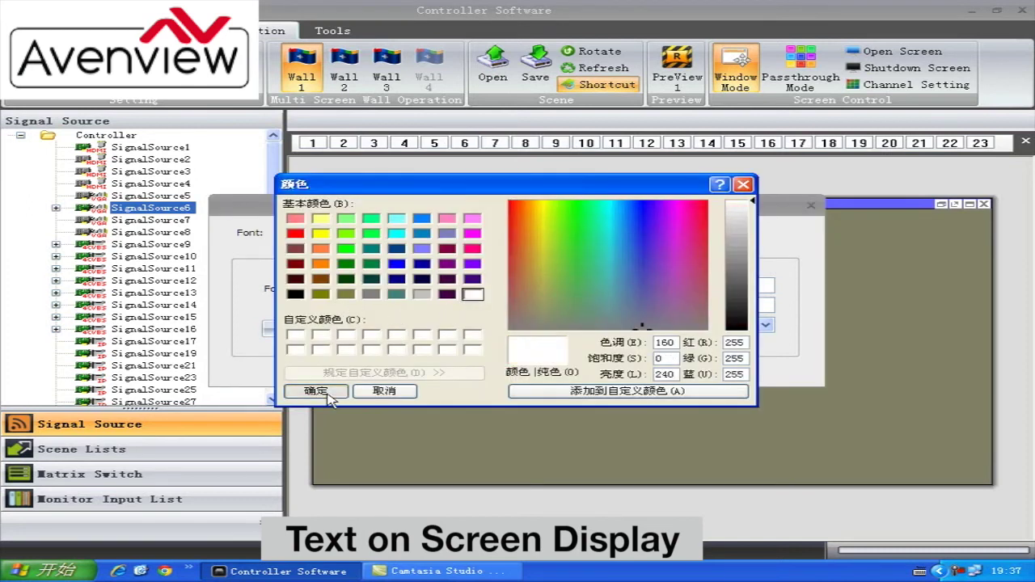
{"action": "left_click", "coordinate": [329, 393]}
{"action": "left_click", "coordinate": [443, 372]}
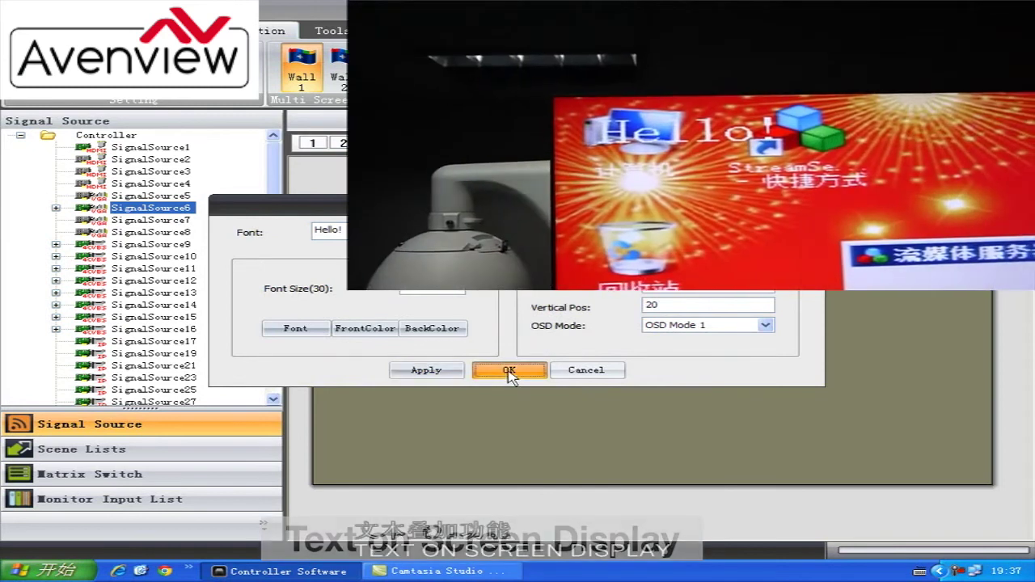
{"action": "left_click", "coordinate": [508, 372]}
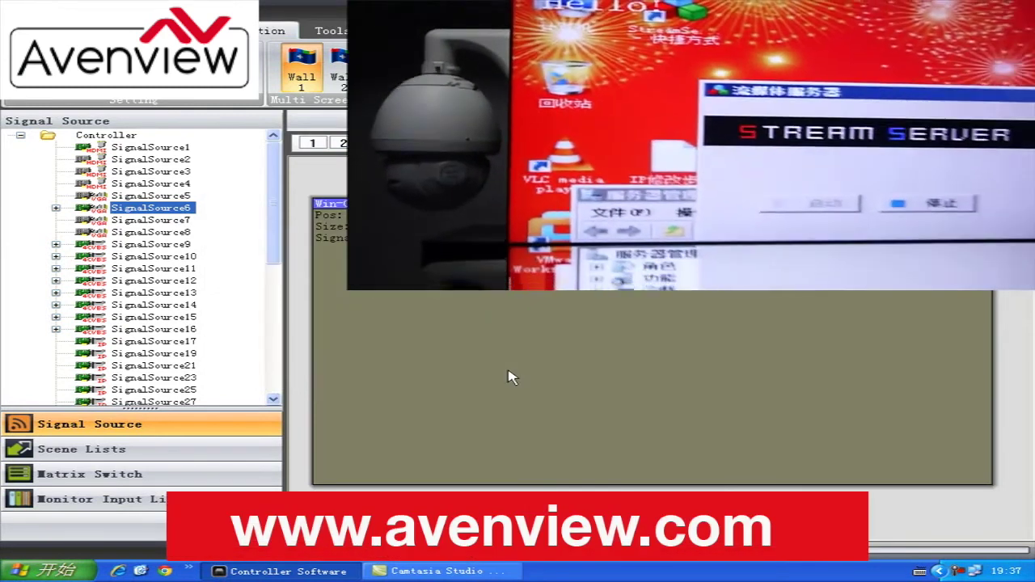